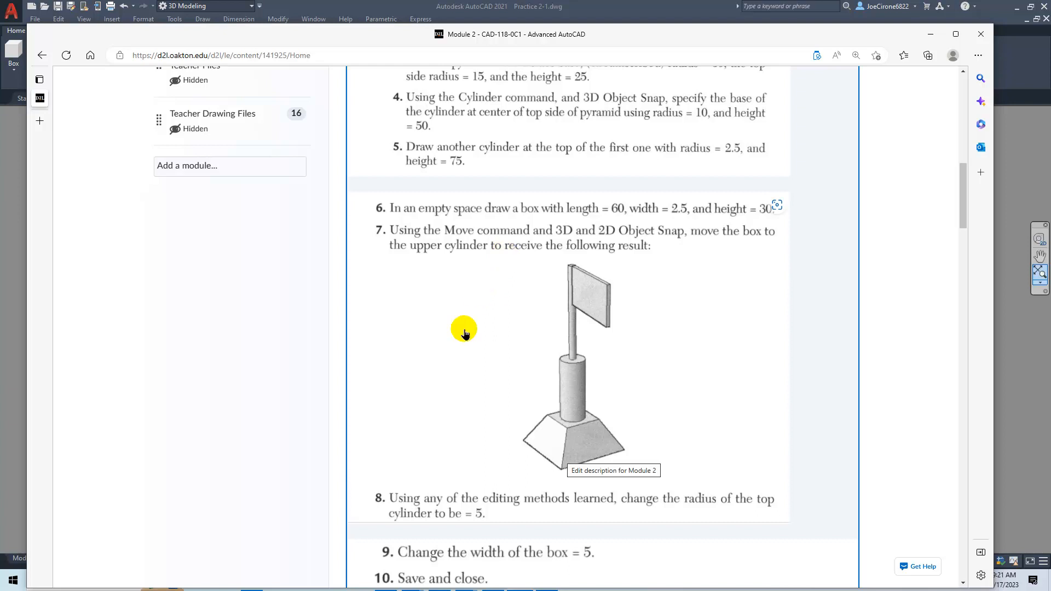
# Review the Practice 2-1 instructions on the course page, then uncover the finished flag drawing for comparison.
pyautogui.scroll(-1, 445, 383)
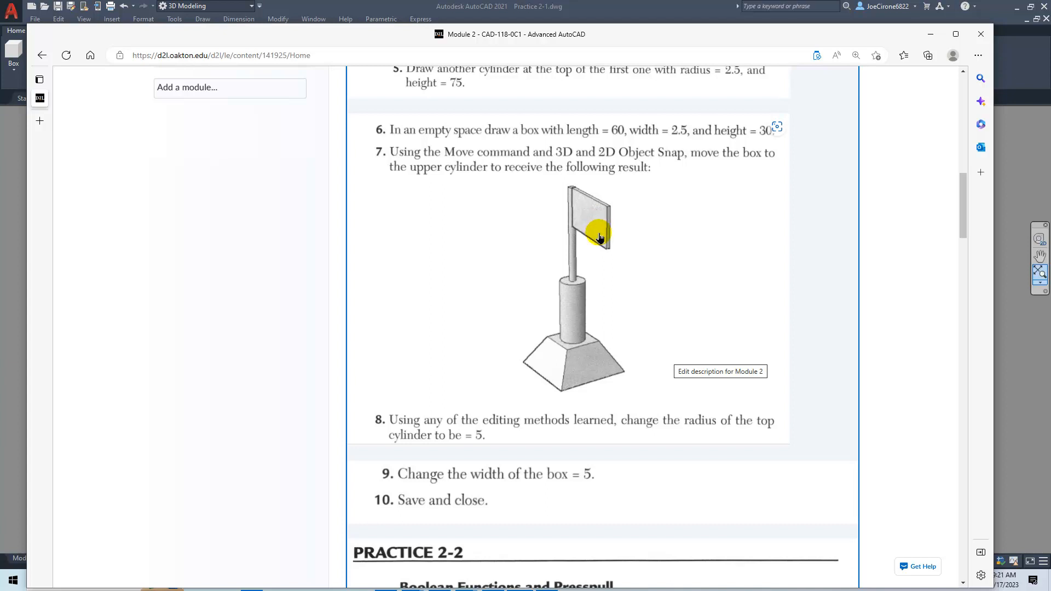
pyautogui.moveTo(599, 33); pyautogui.dragTo(1050, 65)
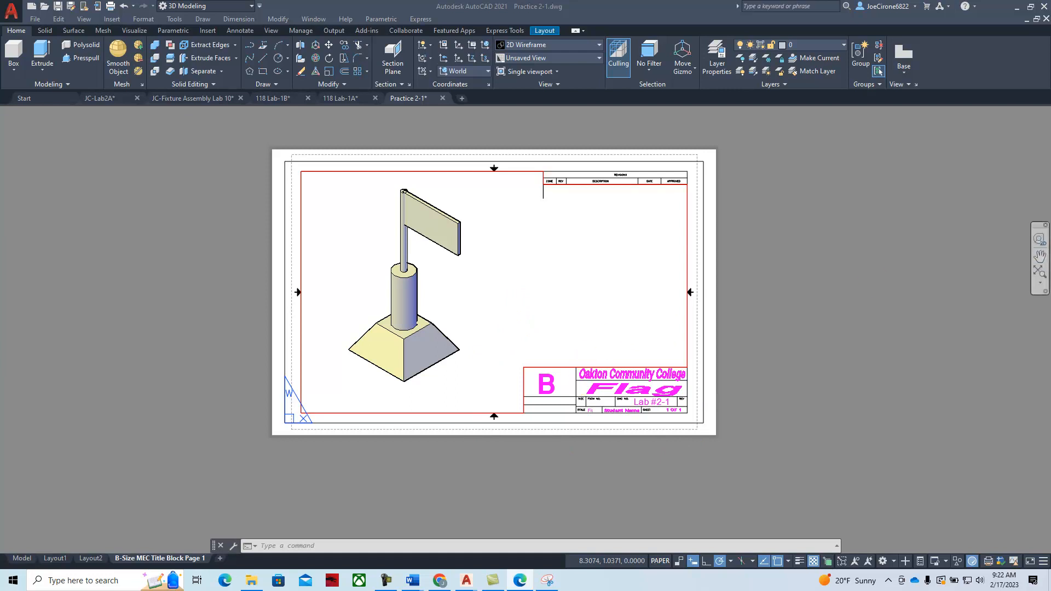
# Return to the course page, download the Practice 2-1 drawing from the Student CAD Practice Files and open it in AutoCAD.
pyautogui.hotkey('alt', 'Tab')
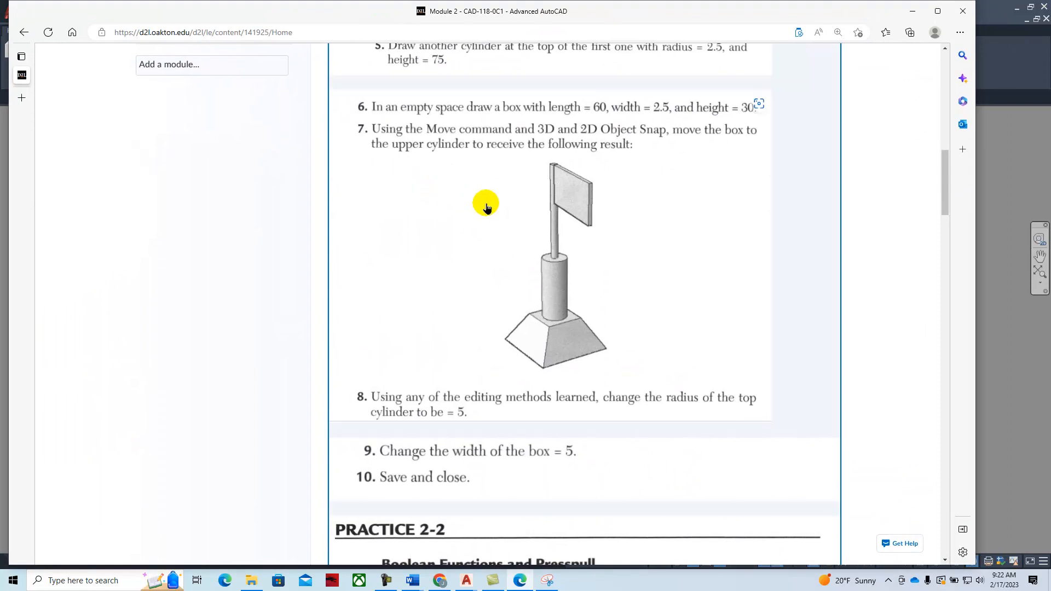
pyautogui.scroll(-20, 475, 204)
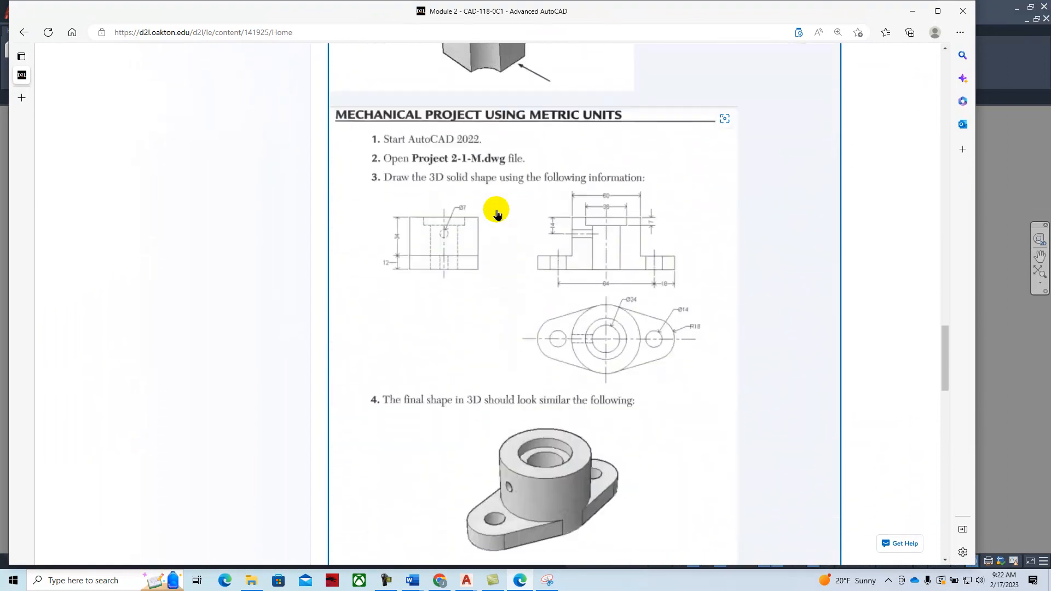
pyautogui.scroll(-15, 495, 212)
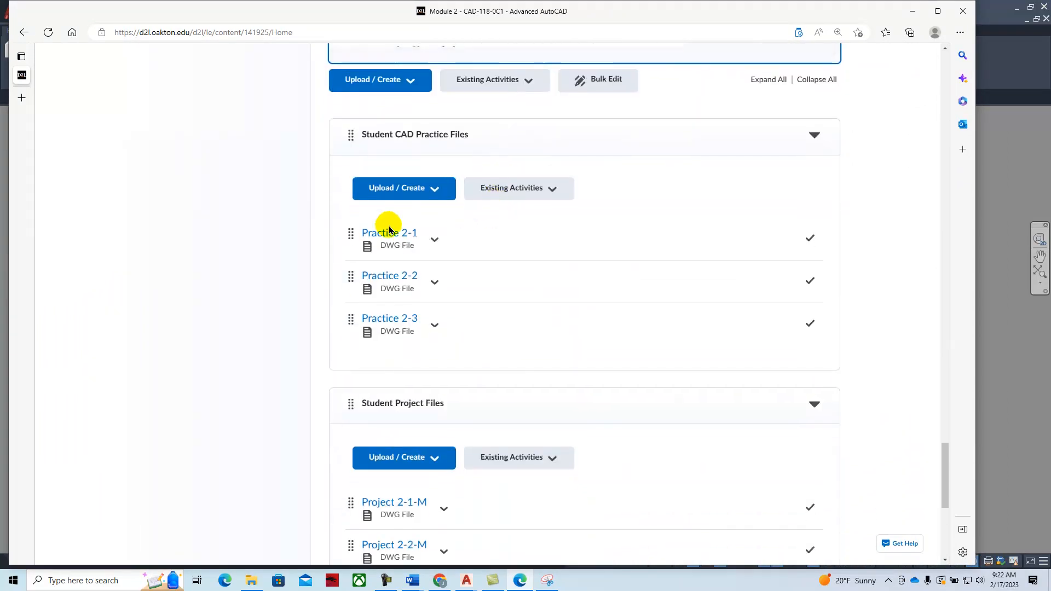
pyautogui.click(434, 241)
pyautogui.click(494, 410)
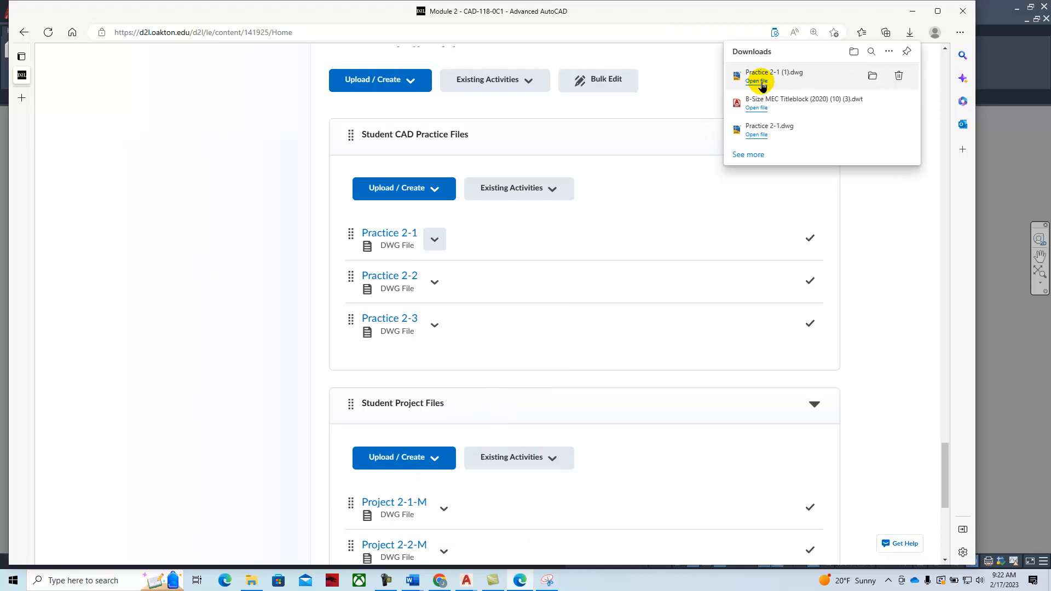
pyautogui.click(761, 82)
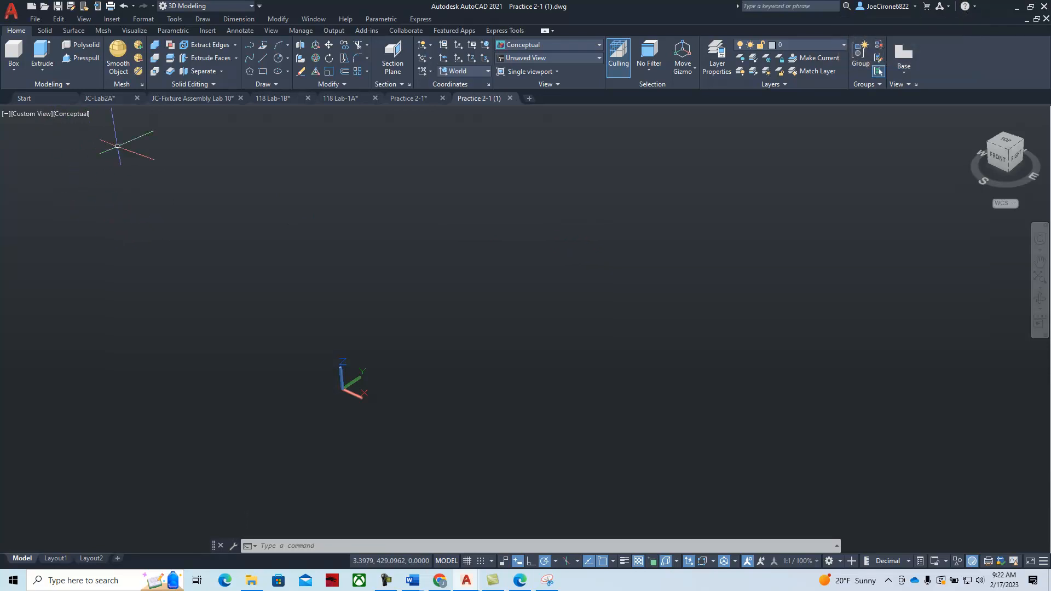
# Hide the classic menu bar and show it again.
pyautogui.click(260, 6)
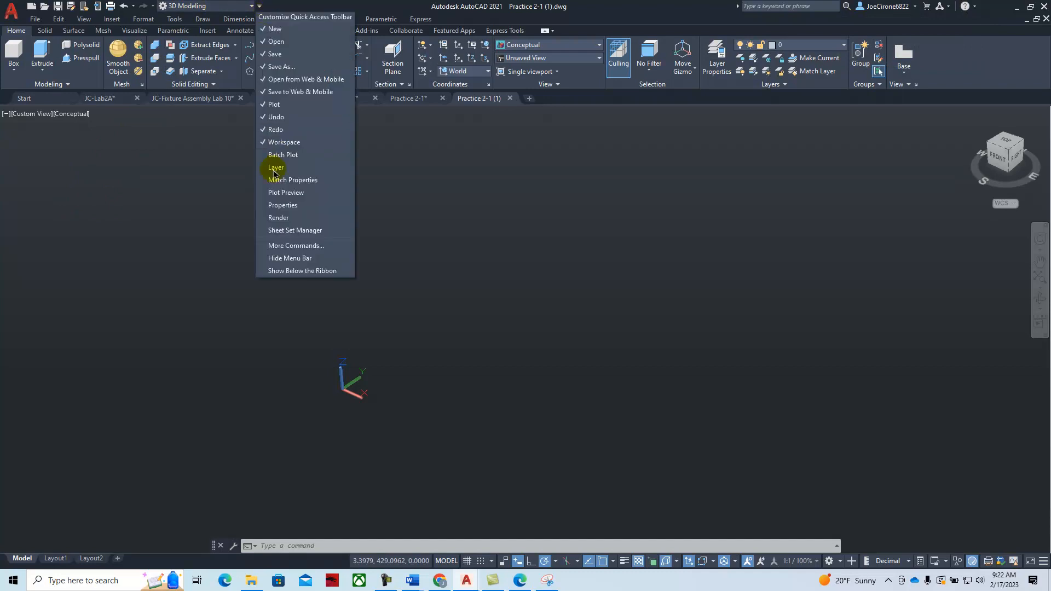
pyautogui.click(289, 258)
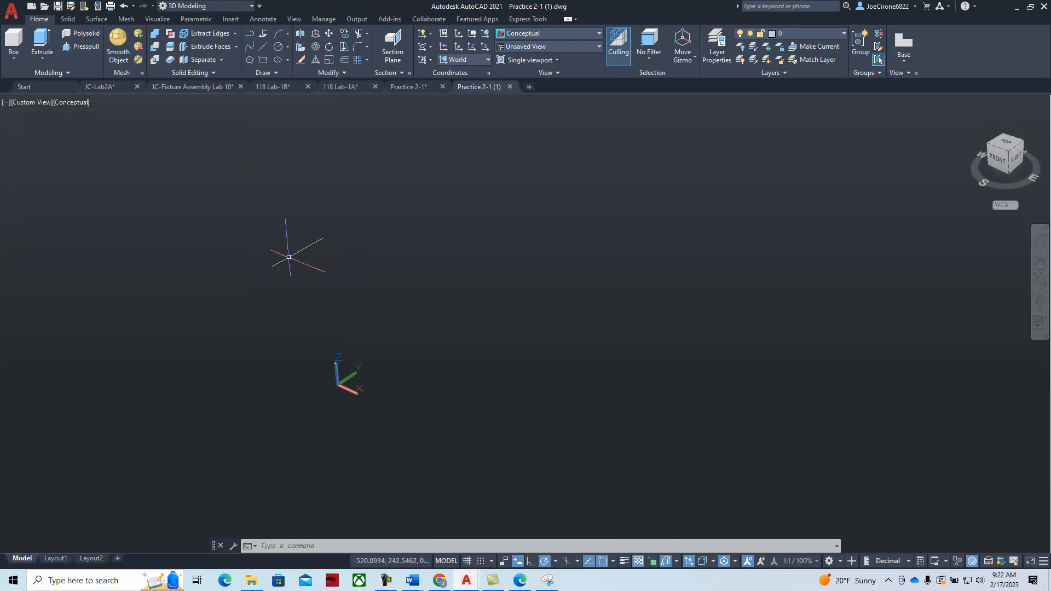
pyautogui.click(260, 6)
pyautogui.click(289, 260)
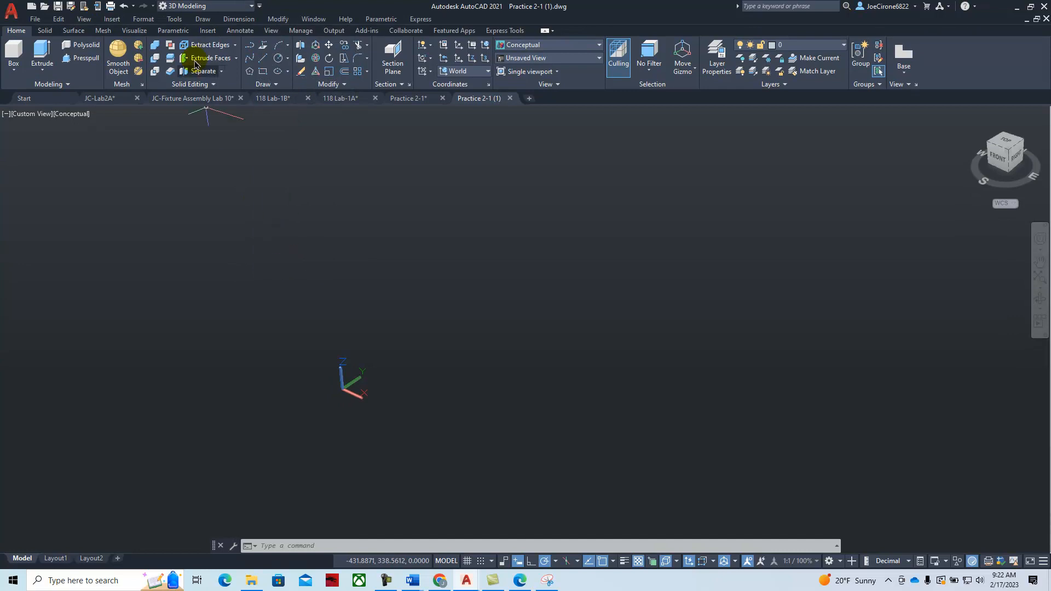
# Turn on snap in the drafting settings with an X and Y spacing of 1.
pyautogui.click(174, 19)
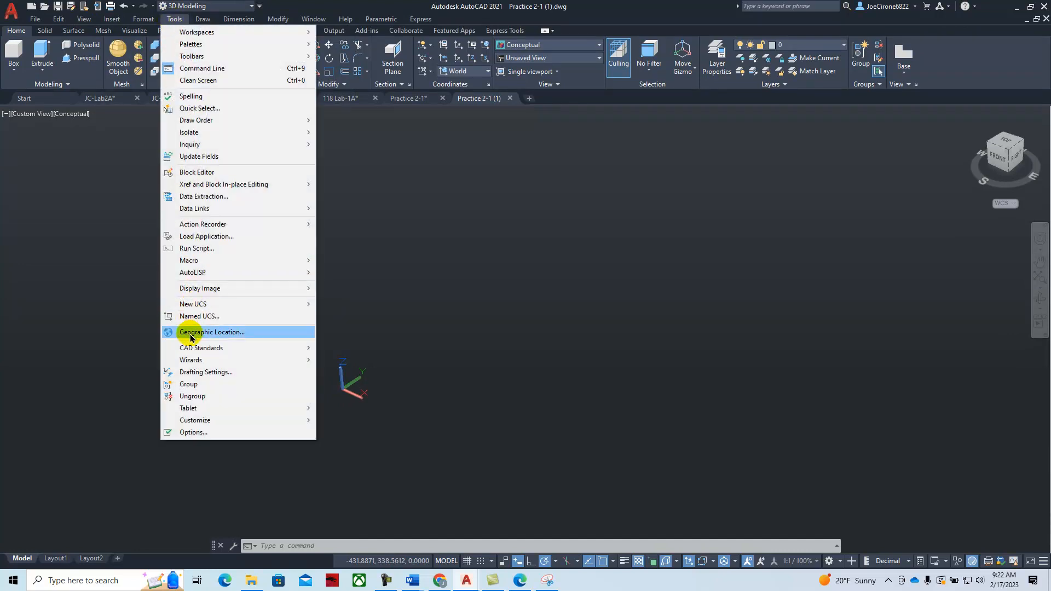
pyautogui.click(199, 374)
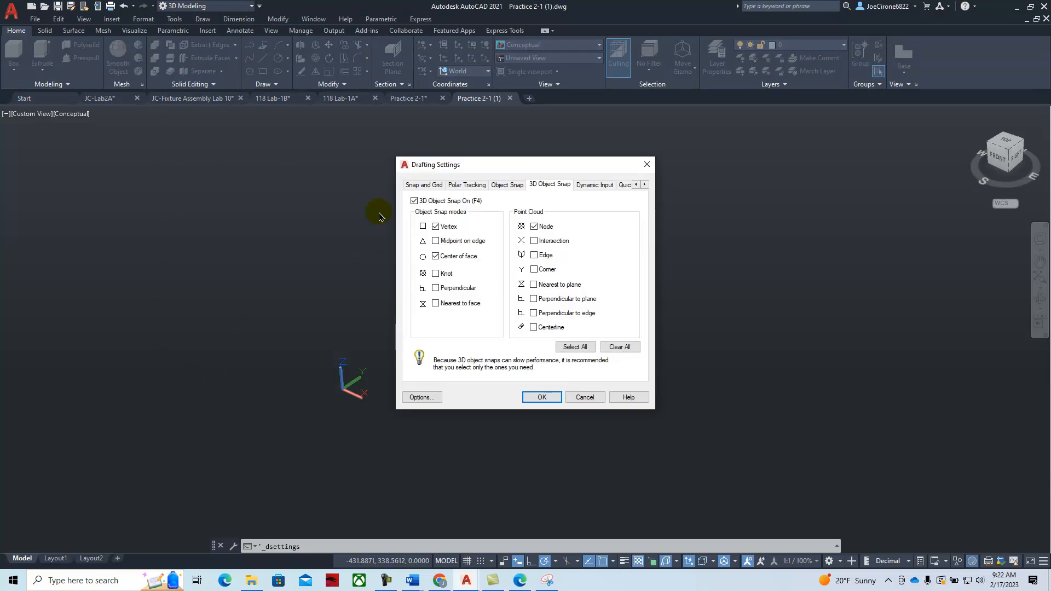
pyautogui.click(412, 184)
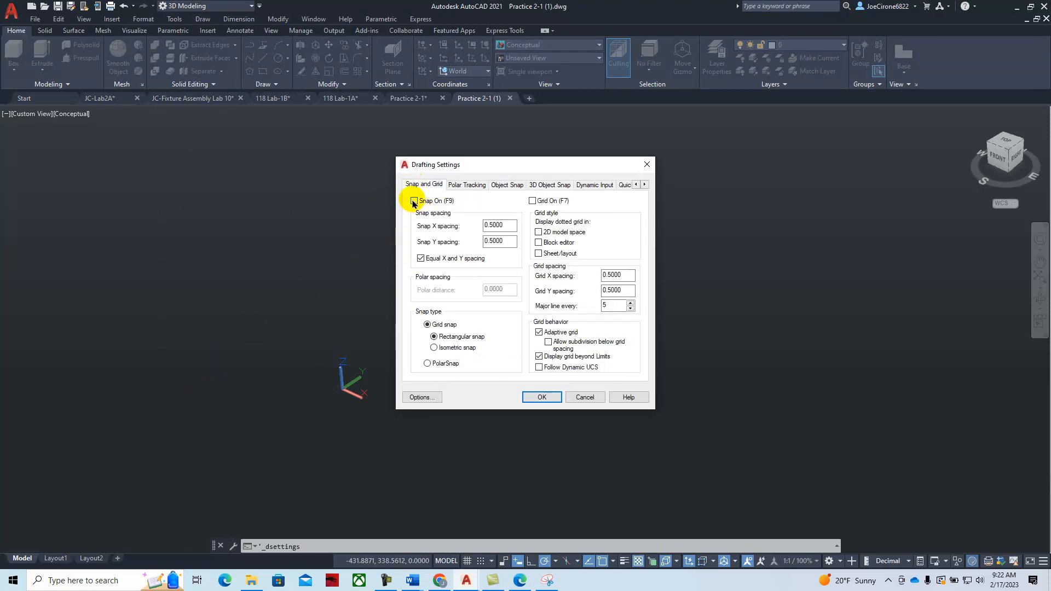
pyautogui.moveTo(509, 225); pyautogui.dragTo(463, 230)
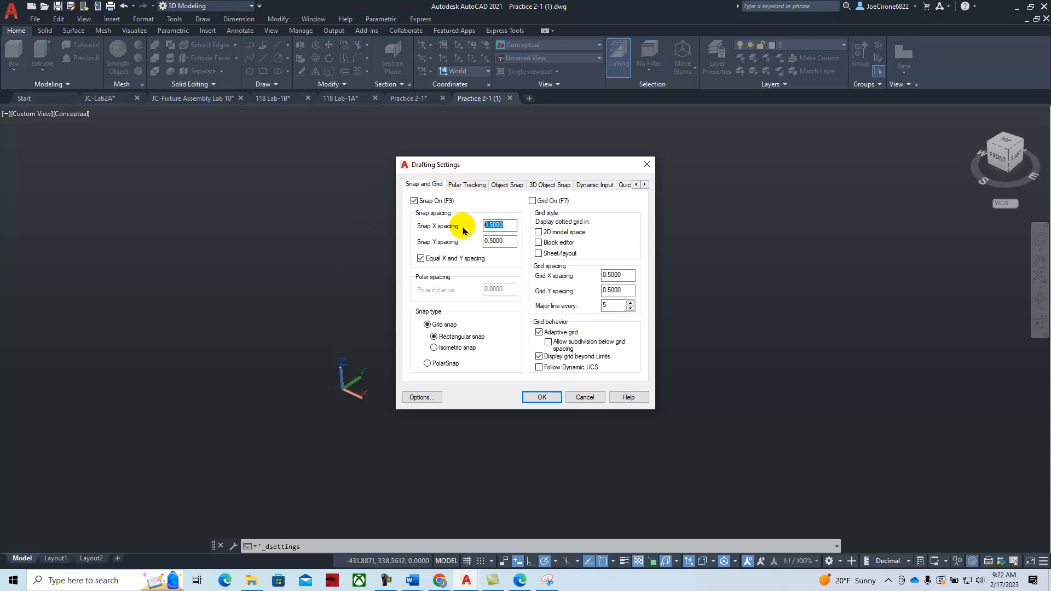
pyautogui.write('1')
pyautogui.click(507, 240)
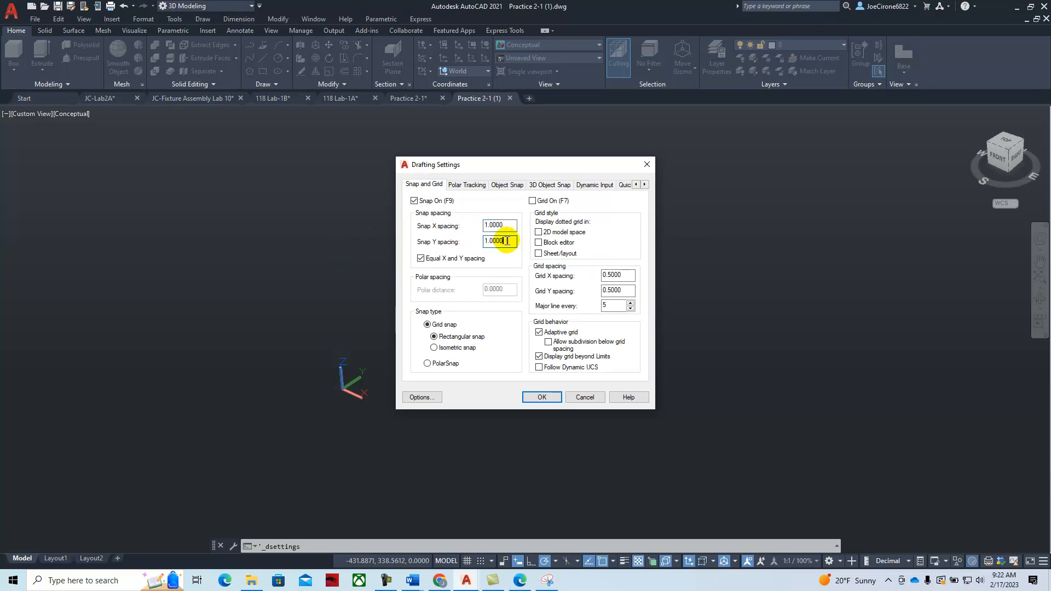
# Turn on the grid and set its X and Y spacing to 10.
pyautogui.click(532, 202)
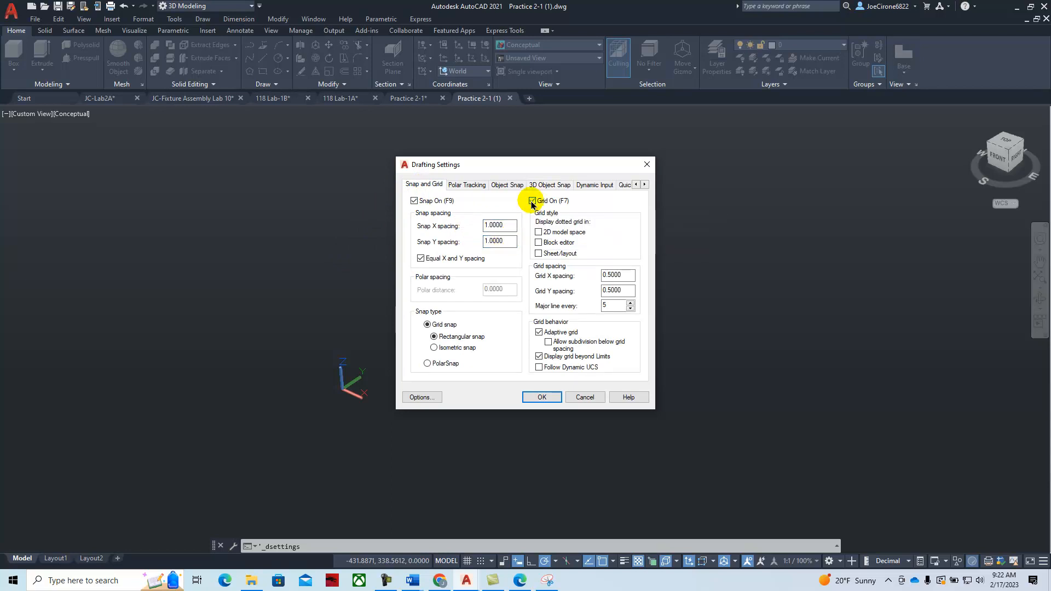
pyautogui.moveTo(633, 276); pyautogui.dragTo(601, 279)
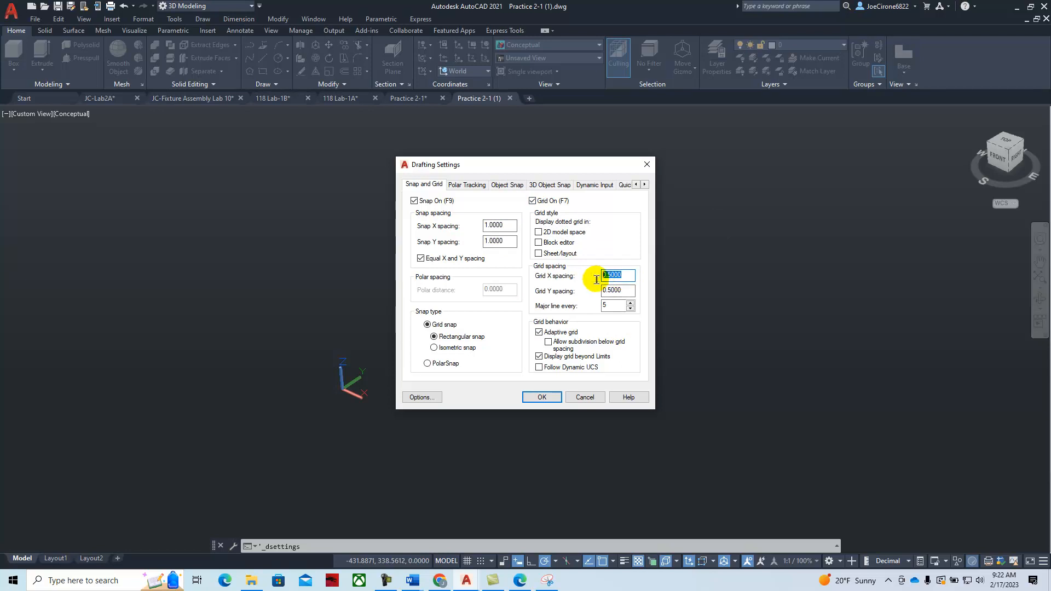
pyautogui.write('10')
pyautogui.click(613, 291)
# Check the polar tracking and object snap settings, then apply the drafting settings.
pyautogui.click(468, 185)
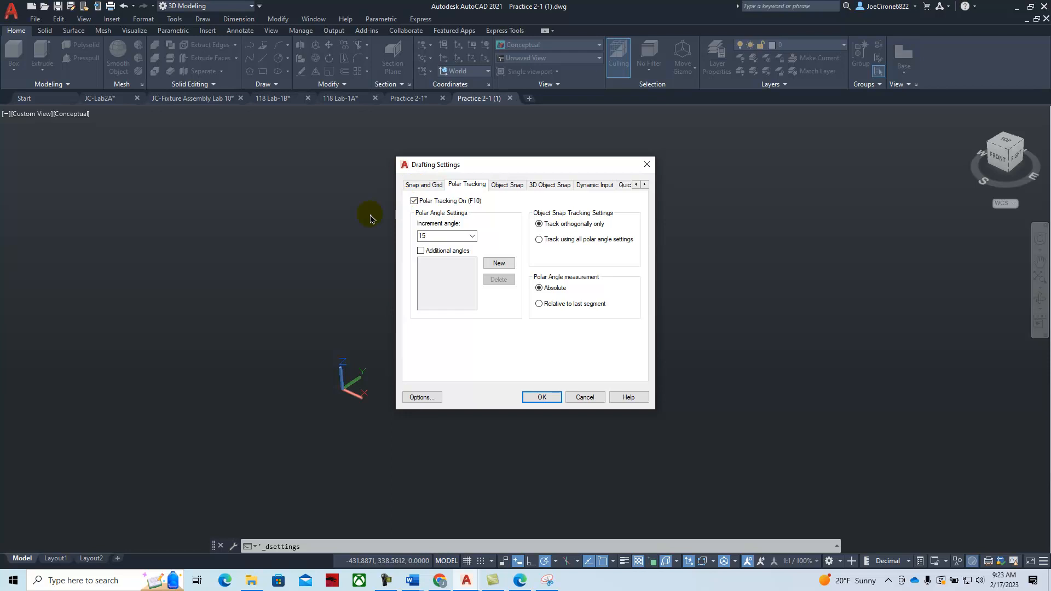
pyautogui.click(503, 183)
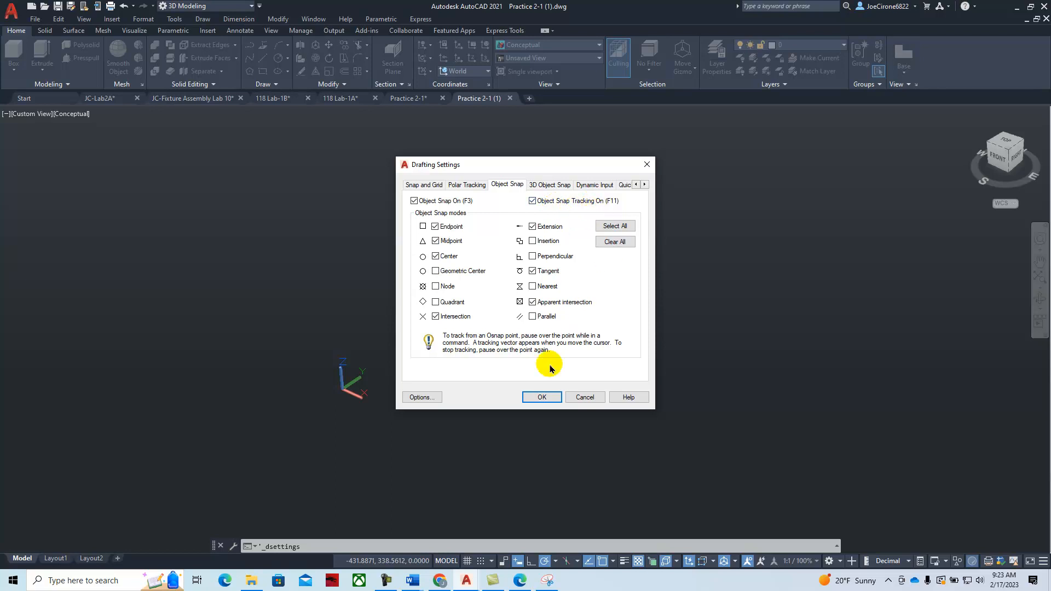
pyautogui.click(541, 397)
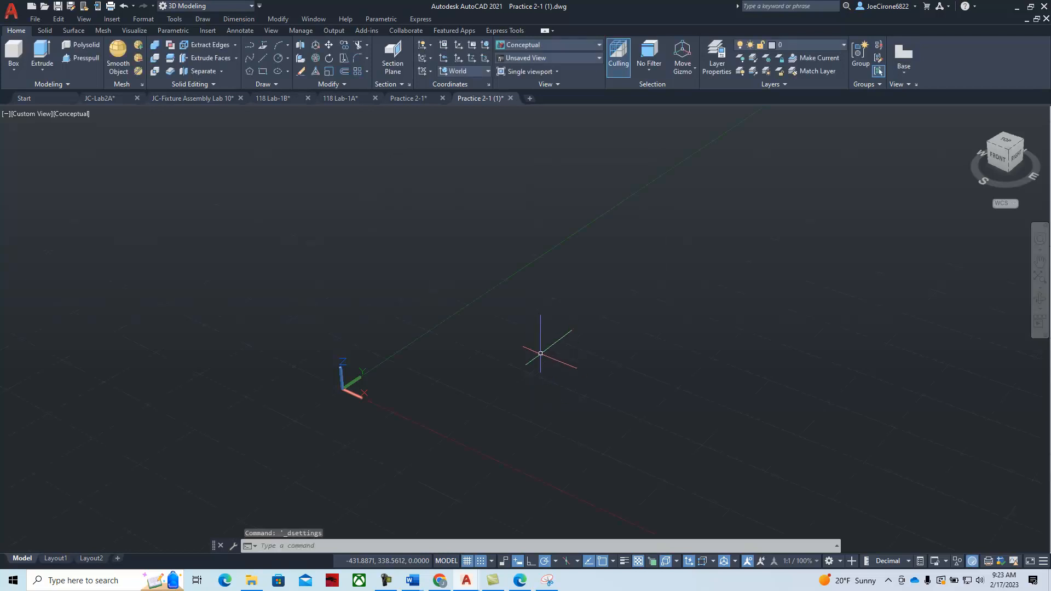
# Switch to the course page in the browser, look up the pyramid dimensions in Practice 2-1, and move the page out of the way.
pyautogui.click(14, 70)
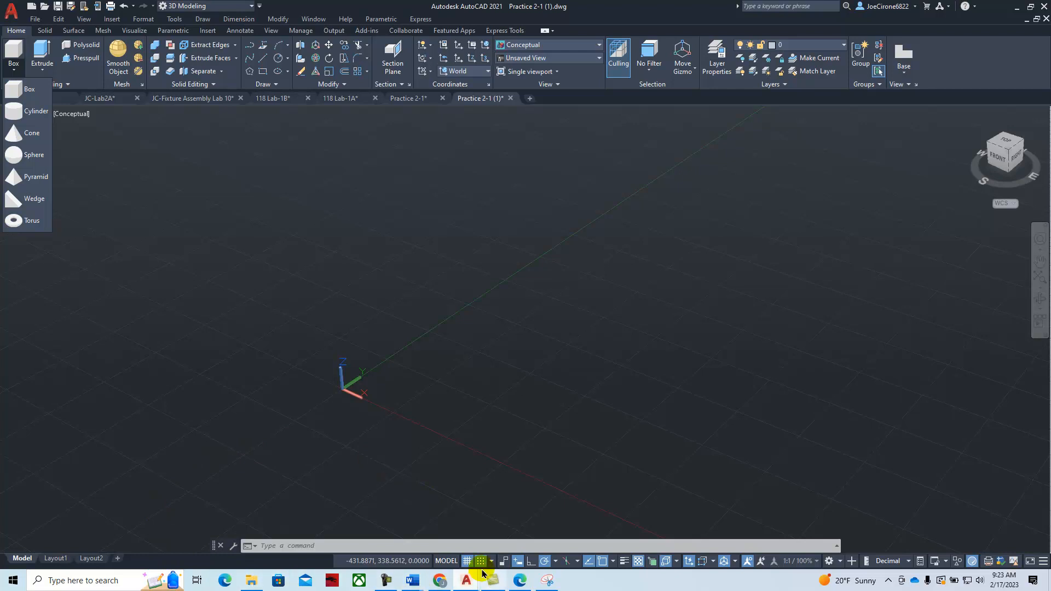
pyautogui.moveTo(520, 583)
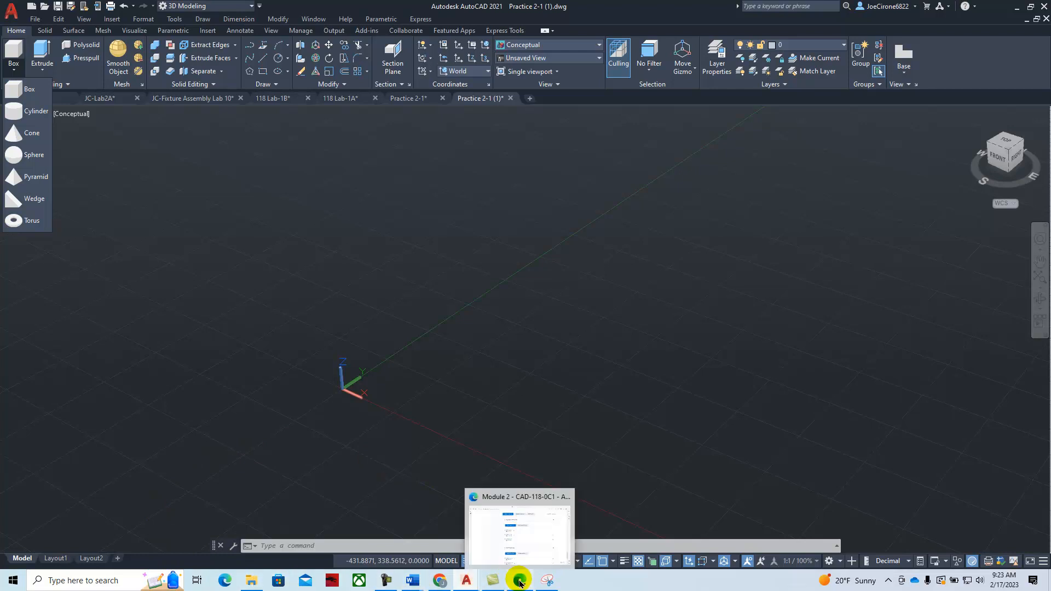
pyautogui.click(512, 542)
pyautogui.scroll(15, 650, 366)
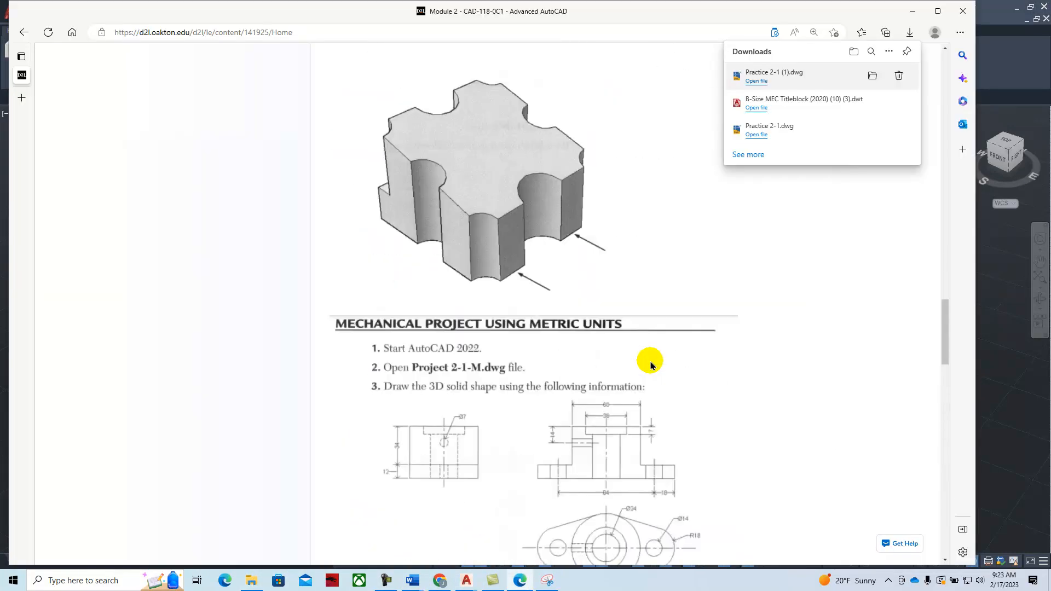
pyautogui.scroll(15, 651, 366)
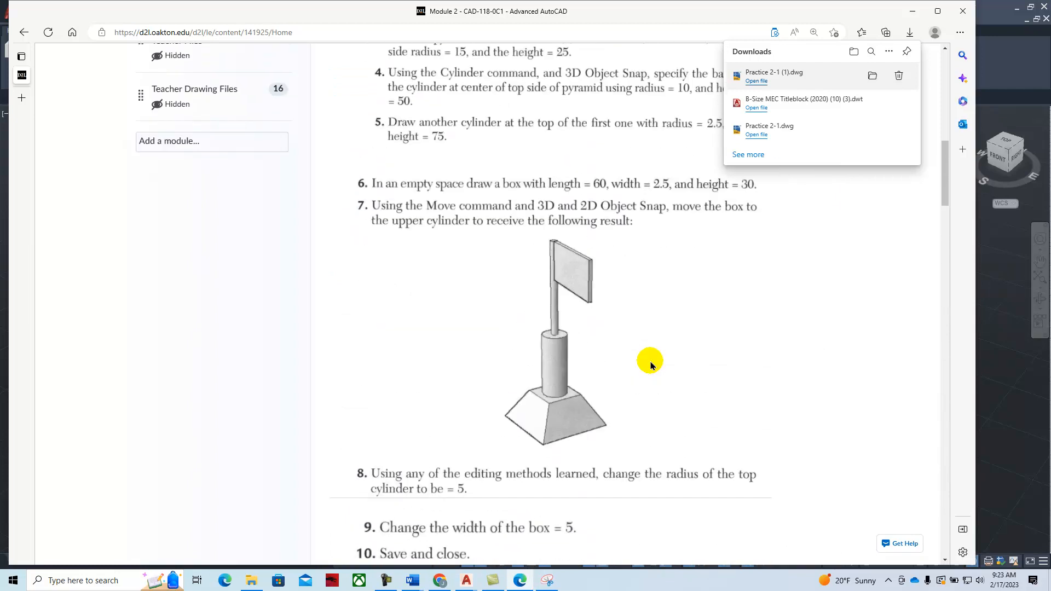
pyautogui.scroll(2, 651, 366)
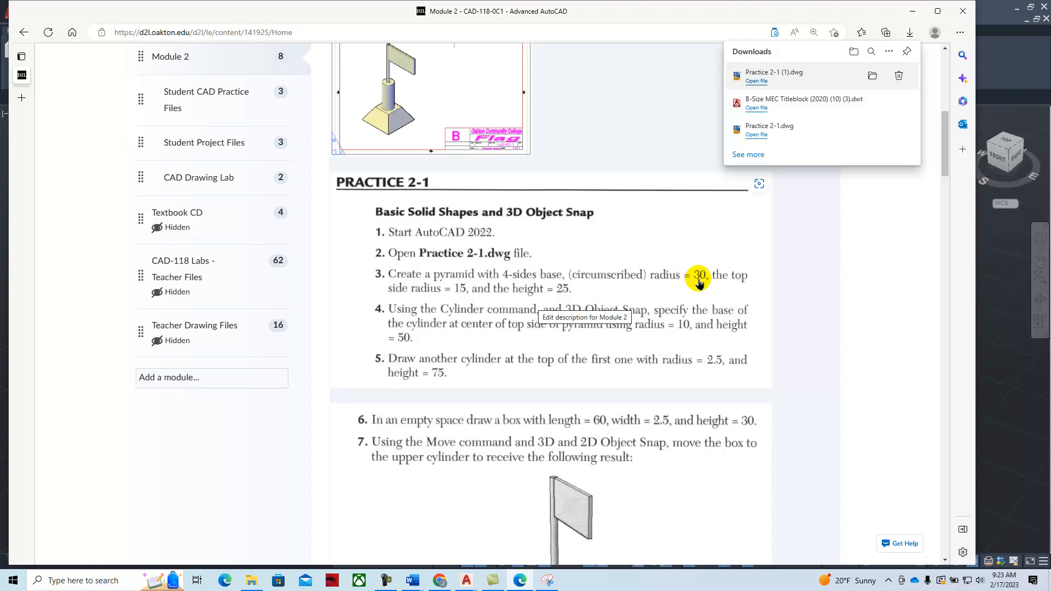
pyautogui.click(502, 12)
pyautogui.moveTo(502, 12); pyautogui.dragTo(1050, 16)
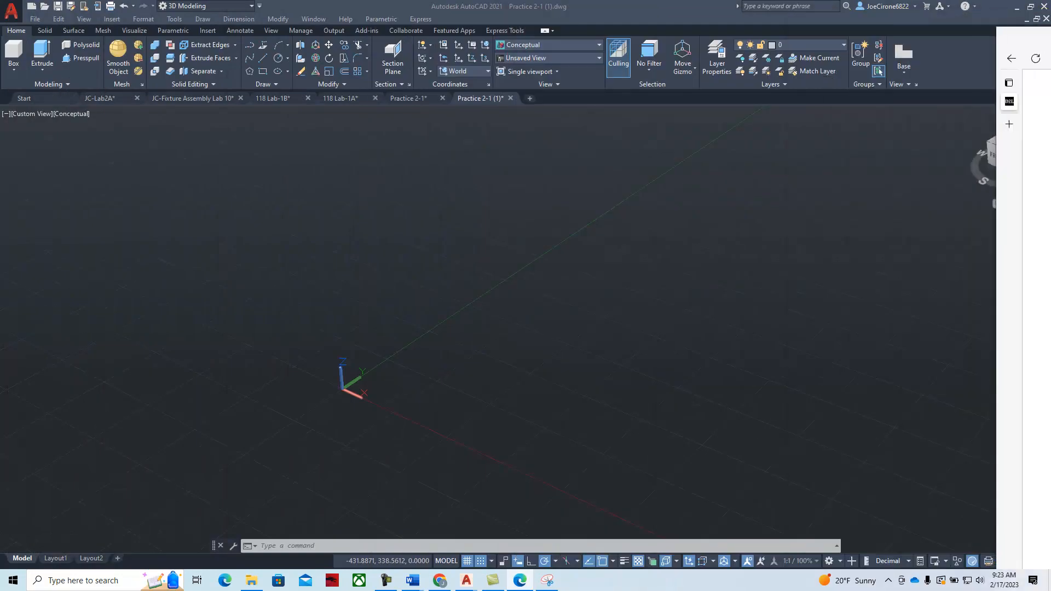
# Start a four-sided circumscribed pyramid centred on the origin with a base radius of 30.
pyautogui.click(15, 71)
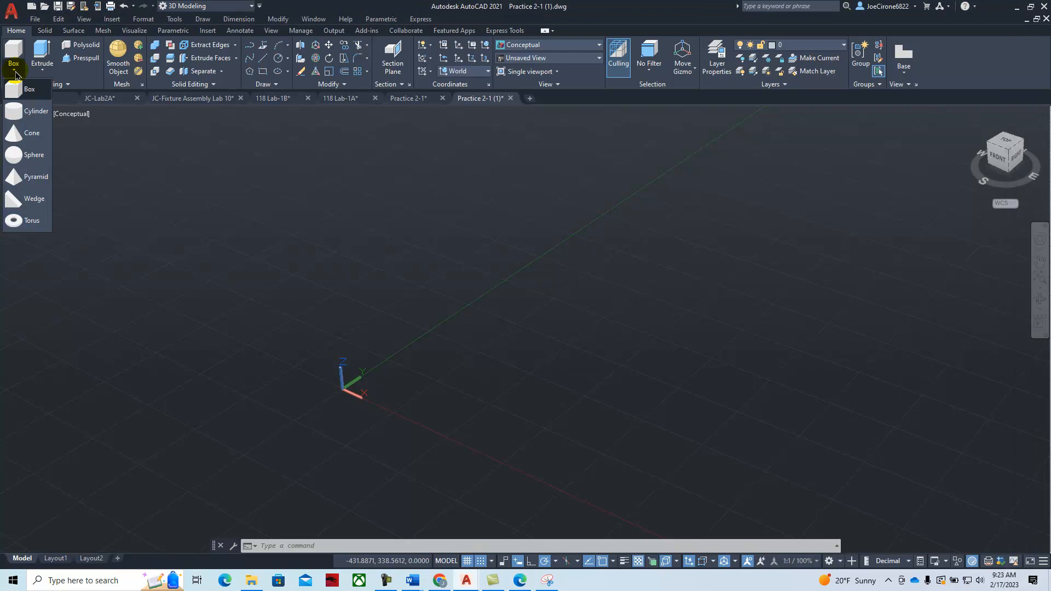
pyautogui.click(30, 177)
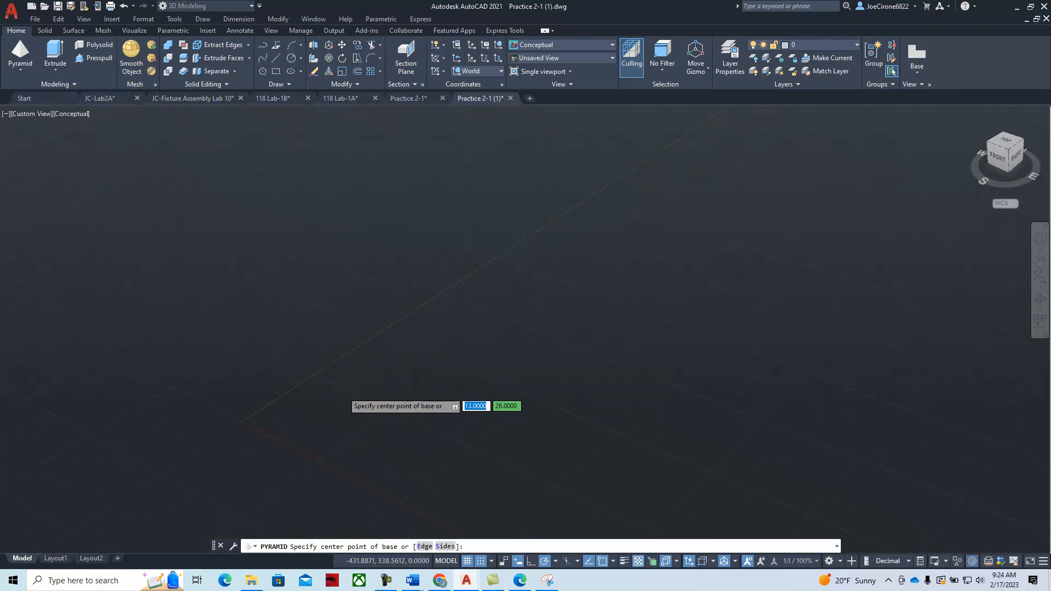
pyautogui.moveTo(260, 390); pyautogui.dragTo(460, 249, button='middle')
pyautogui.scroll(2, 335, 307)
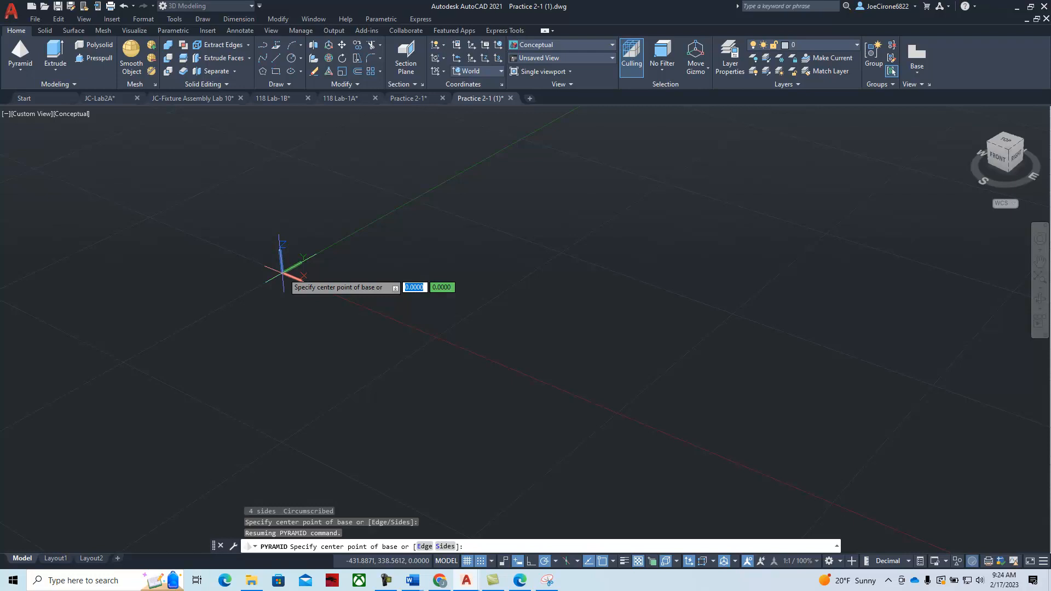
pyautogui.click(283, 272)
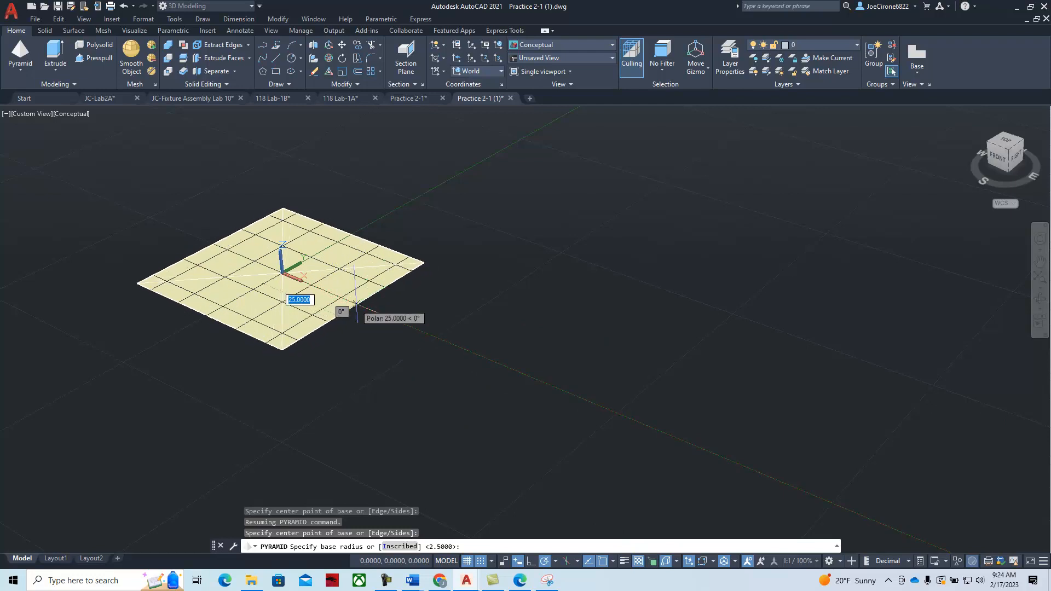
pyautogui.write('30')
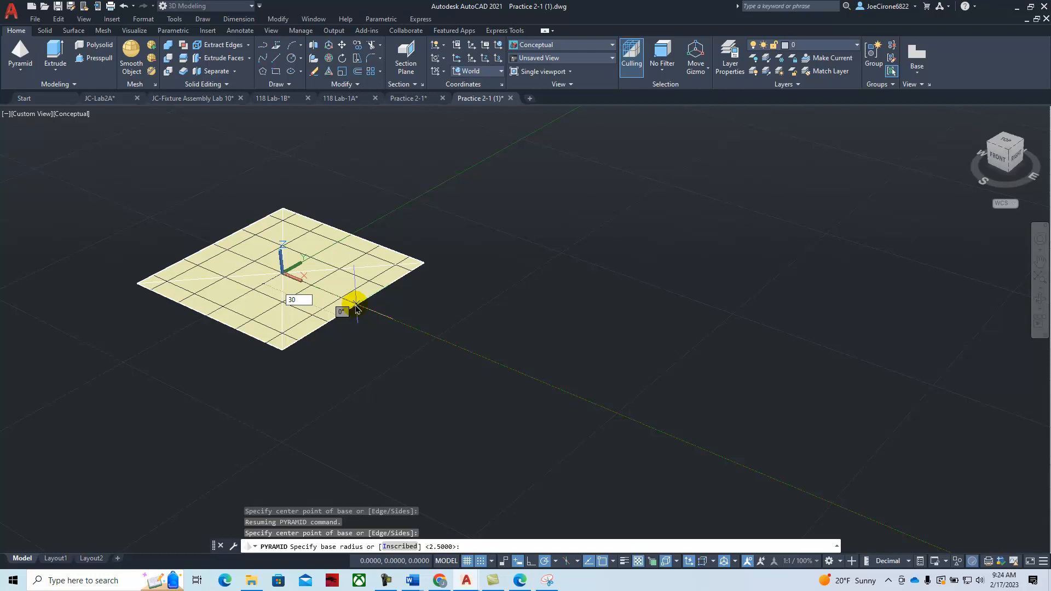
pyautogui.press('Return')
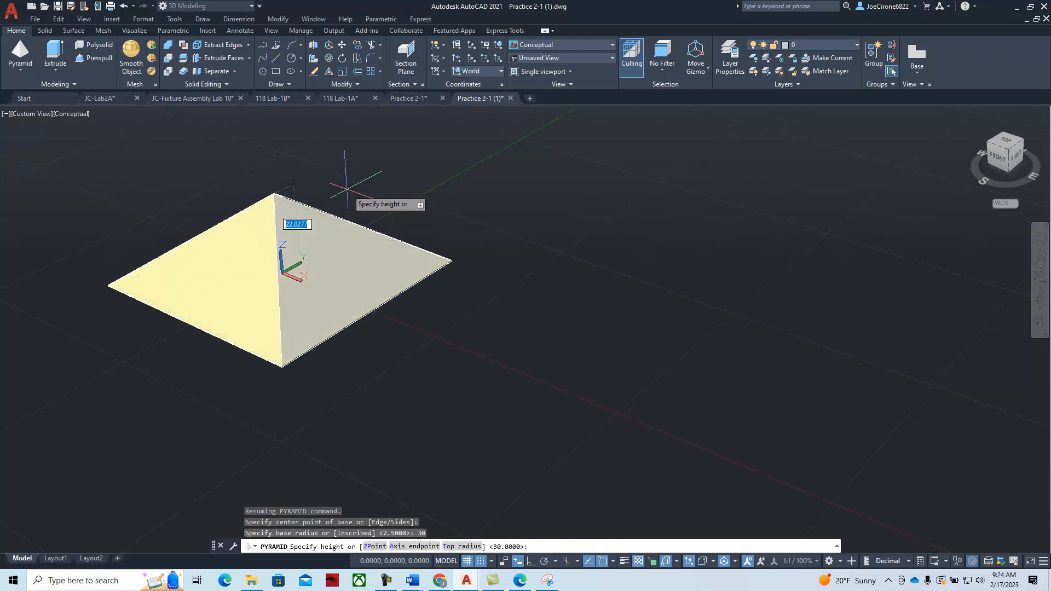
# Finish the pyramid with a top radius of 15 and a height of 25.
pyautogui.press('Down')
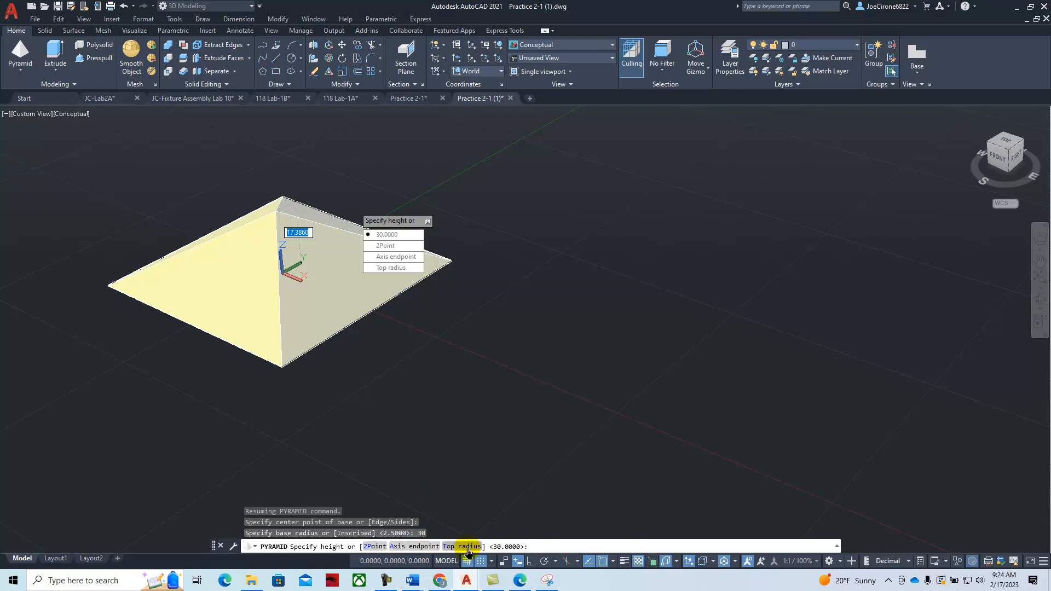
pyautogui.click(412, 267)
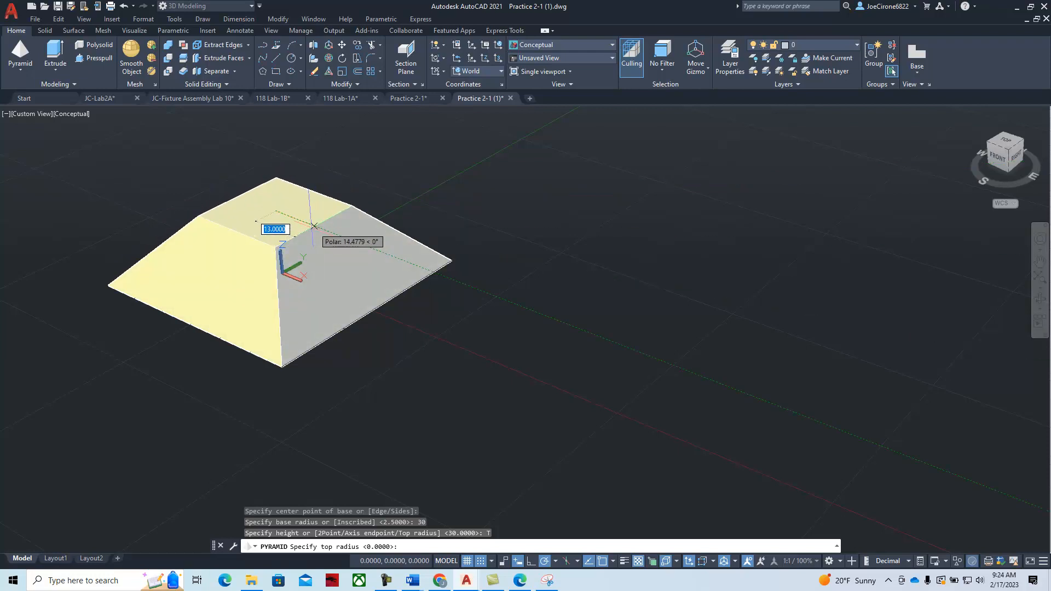
pyautogui.write('1')
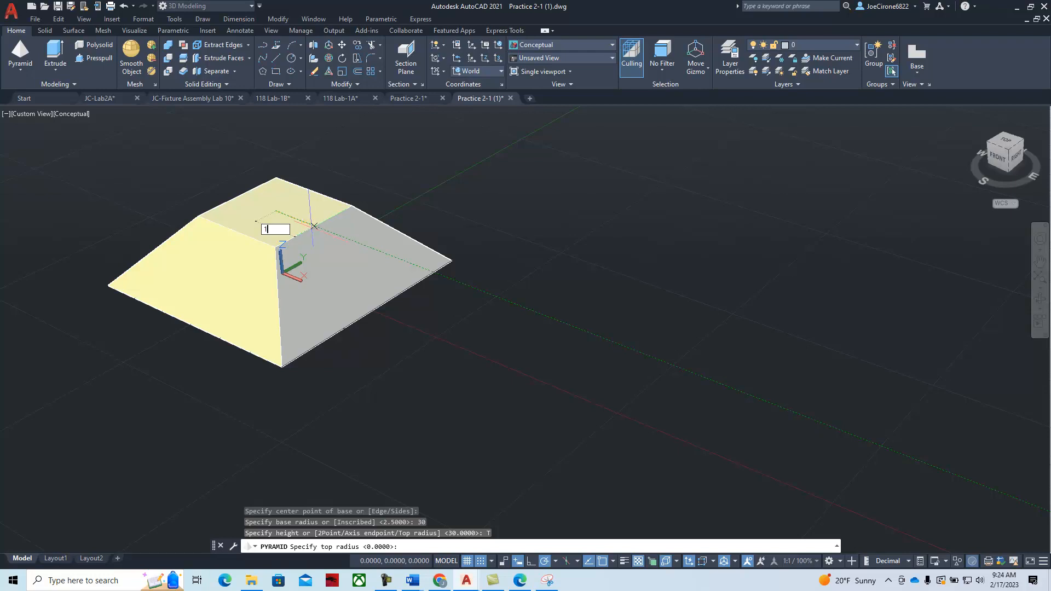
pyautogui.write('5')
pyautogui.press('Return')
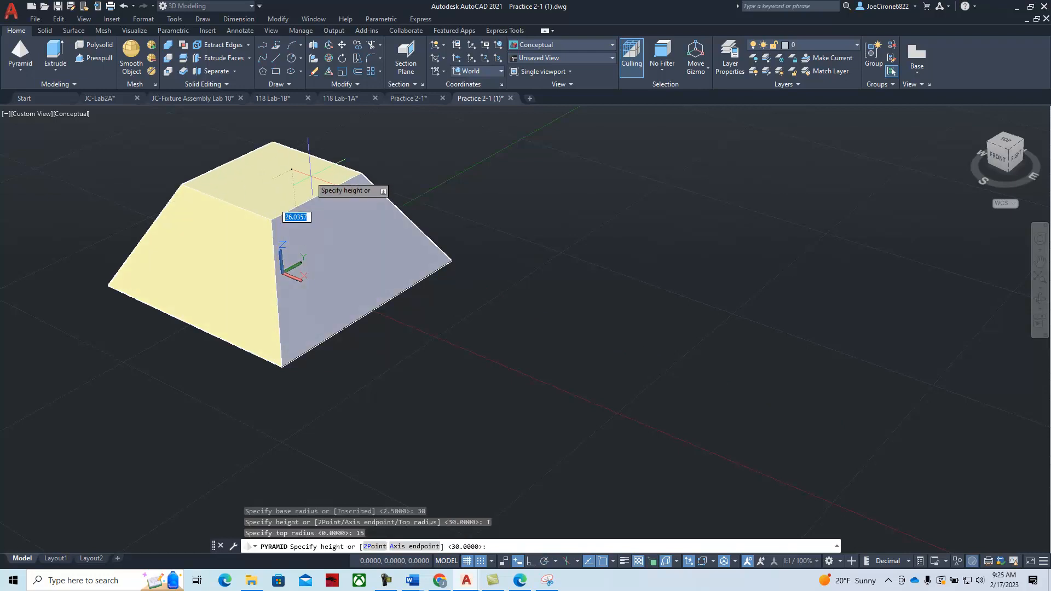
pyautogui.click(310, 181)
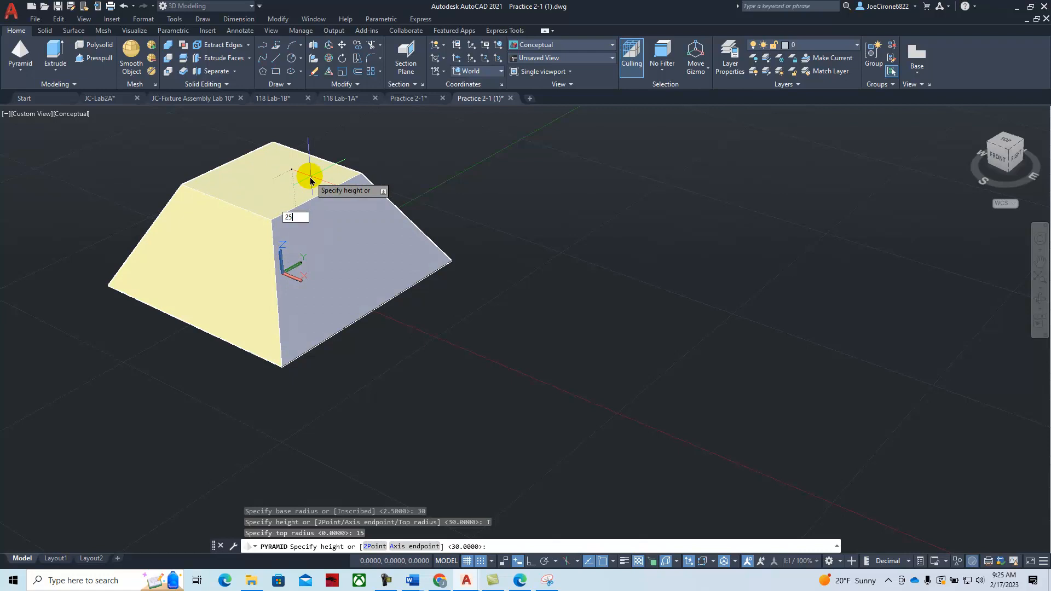
pyautogui.press('Return')
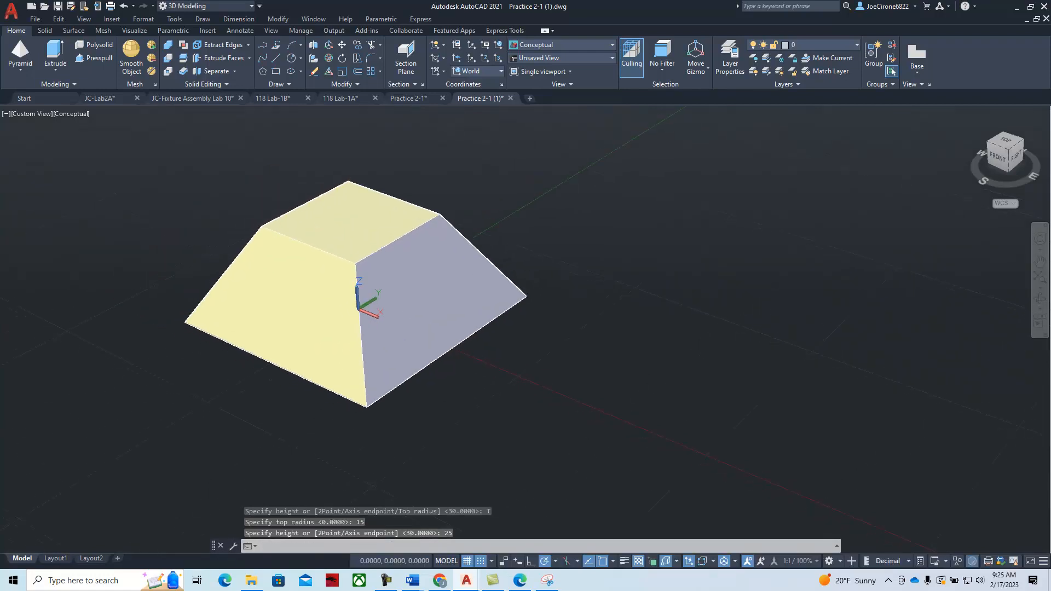
pyautogui.scroll(-4, 382, 246)
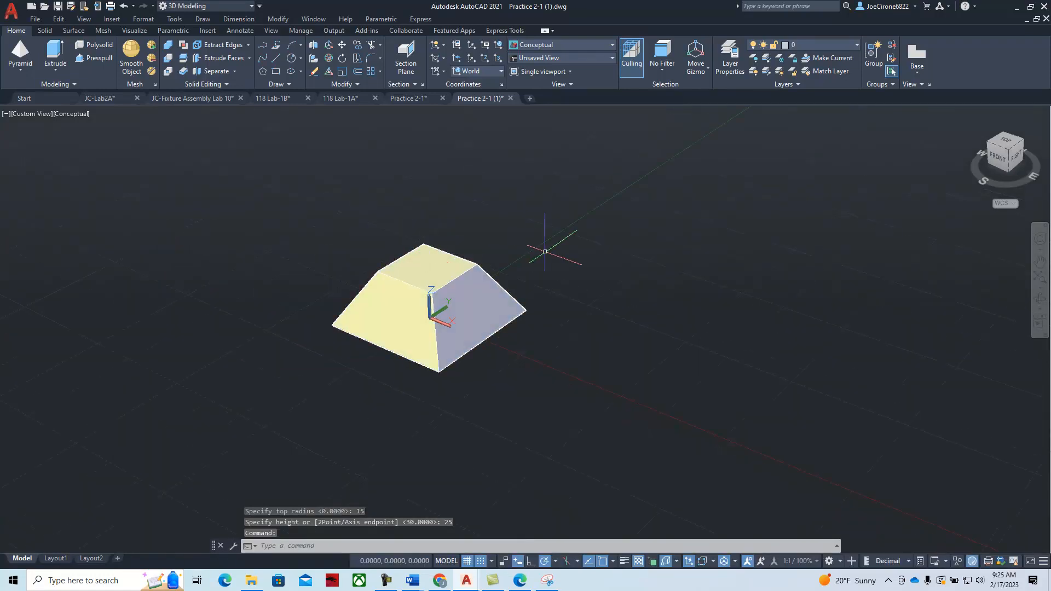
# Check the course page in the browser, and create a cylinder centred on the pyramid's top face with radius 10 and height 50.
pyautogui.moveTo(1050, 42); pyautogui.dragTo(690, 43)
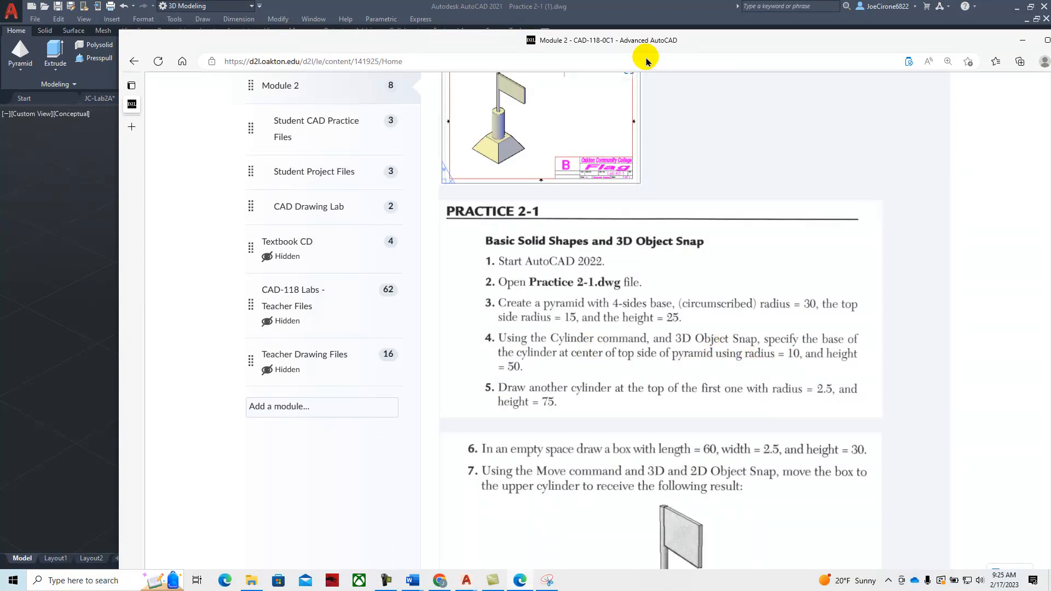
pyautogui.moveTo(703, 43); pyautogui.dragTo(1050, 43)
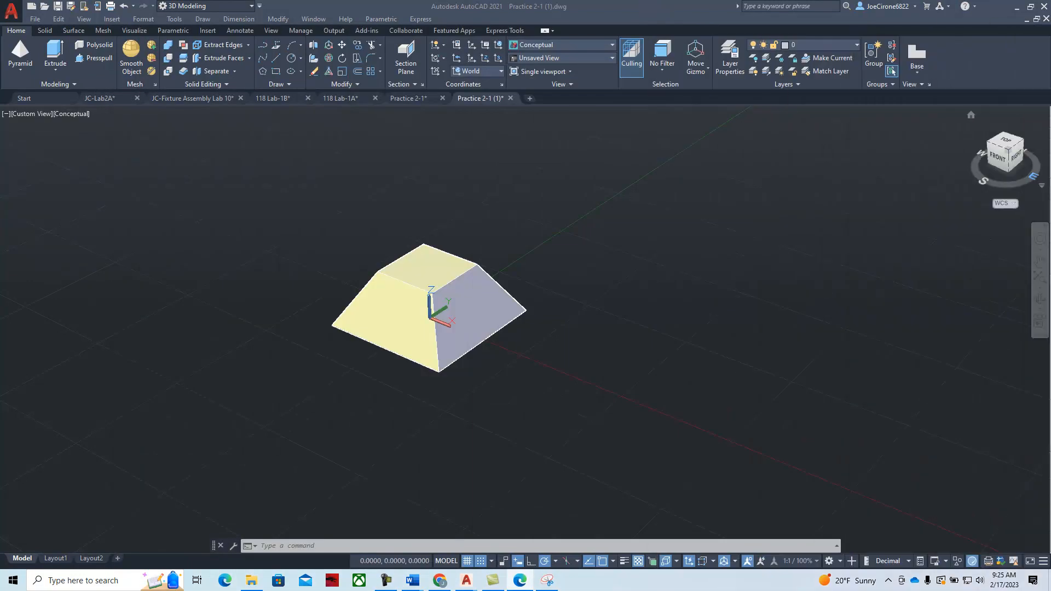
pyautogui.click(21, 81)
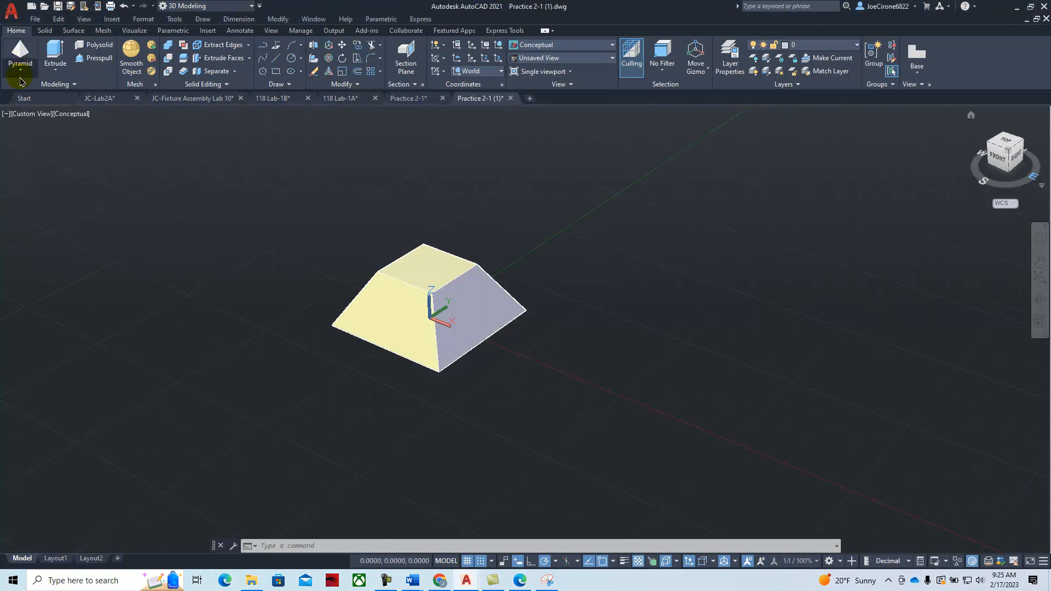
pyautogui.click(21, 82)
pyautogui.click(25, 113)
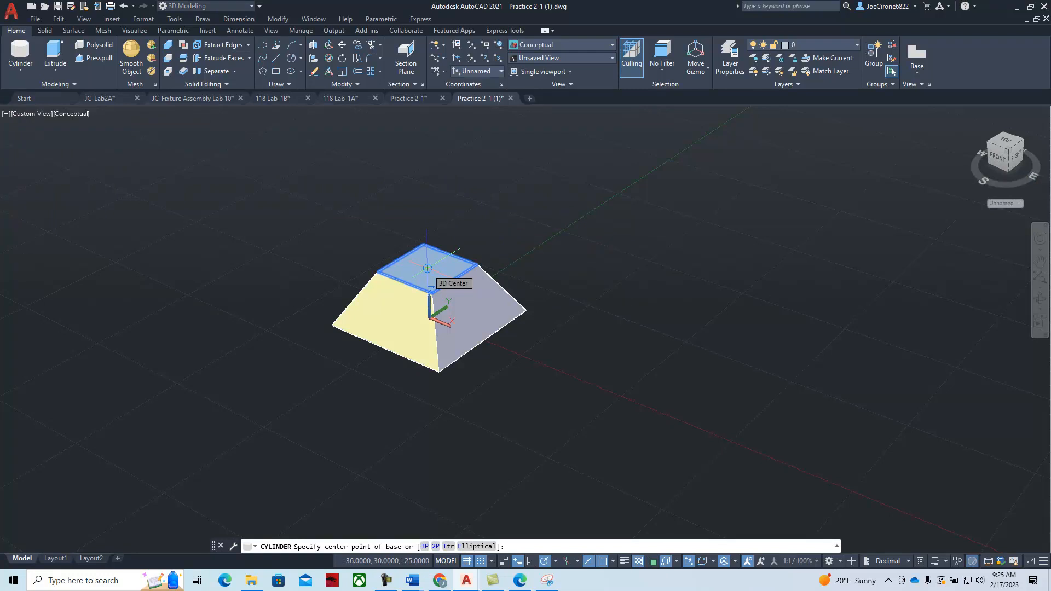
pyautogui.click(428, 269)
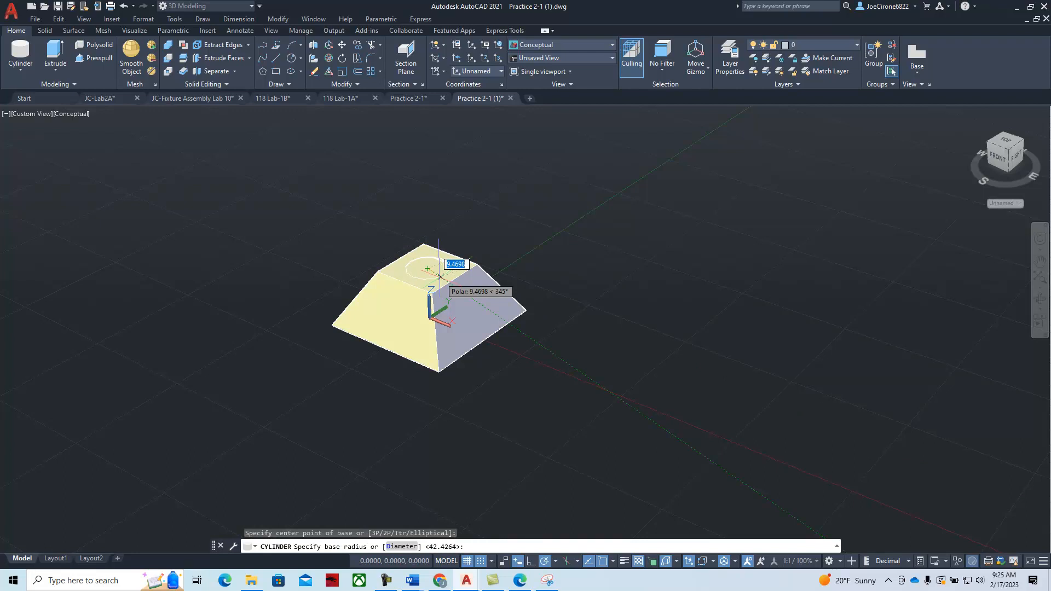
pyautogui.write('10')
pyautogui.press('Return')
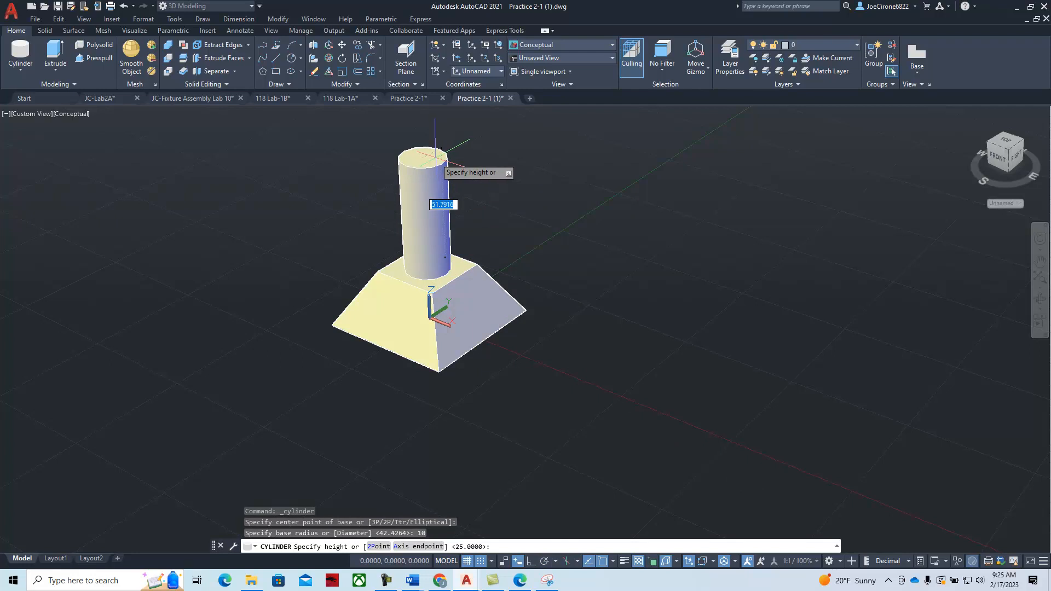
pyautogui.write('5')
pyautogui.press('Return')
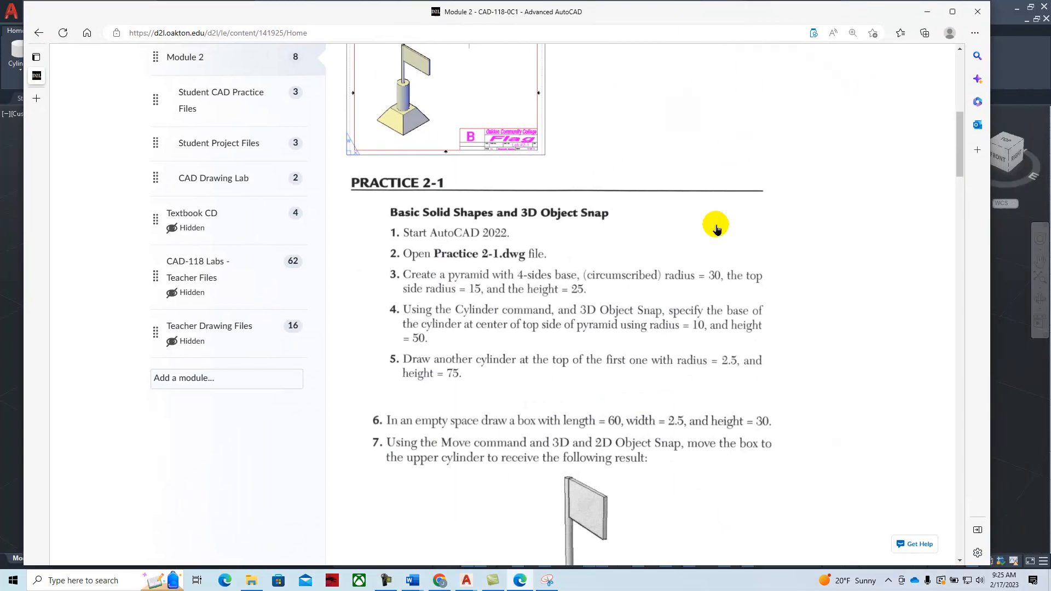
# Look up the second cylinder's dimensions in the browser's Practice 2-1 instructions and move the page out of the way.
pyautogui.scroll(-4, 684, 368)
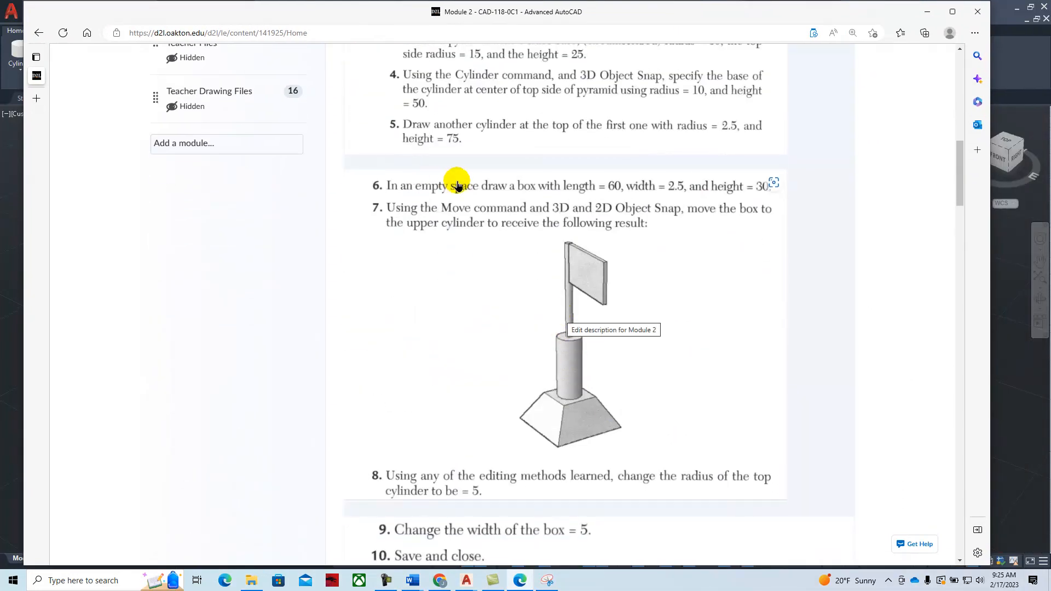
pyautogui.scroll(1, 458, 183)
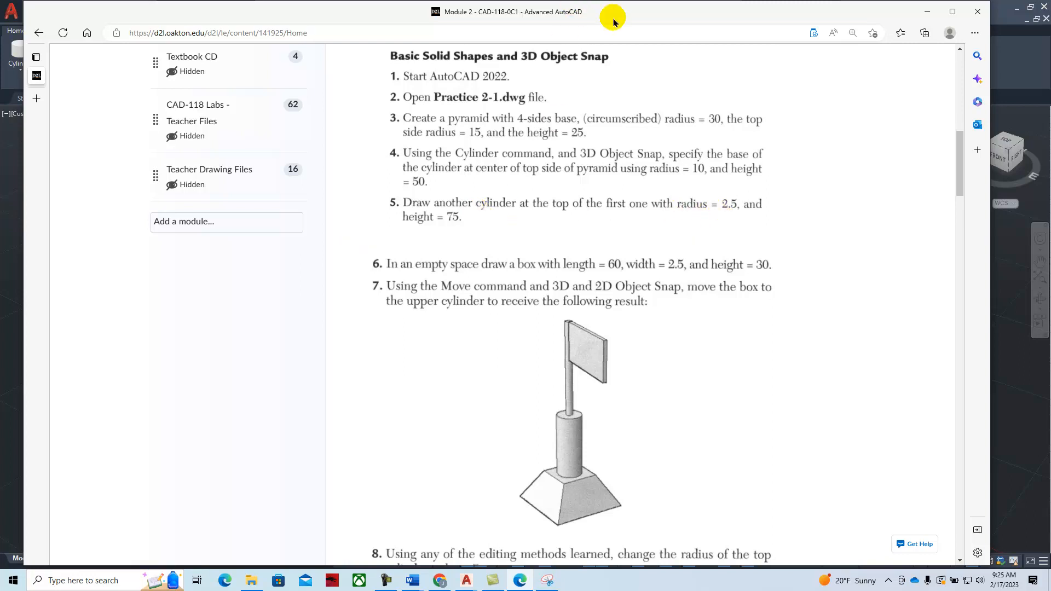
pyautogui.moveTo(613, 17); pyautogui.dragTo(1050, 30)
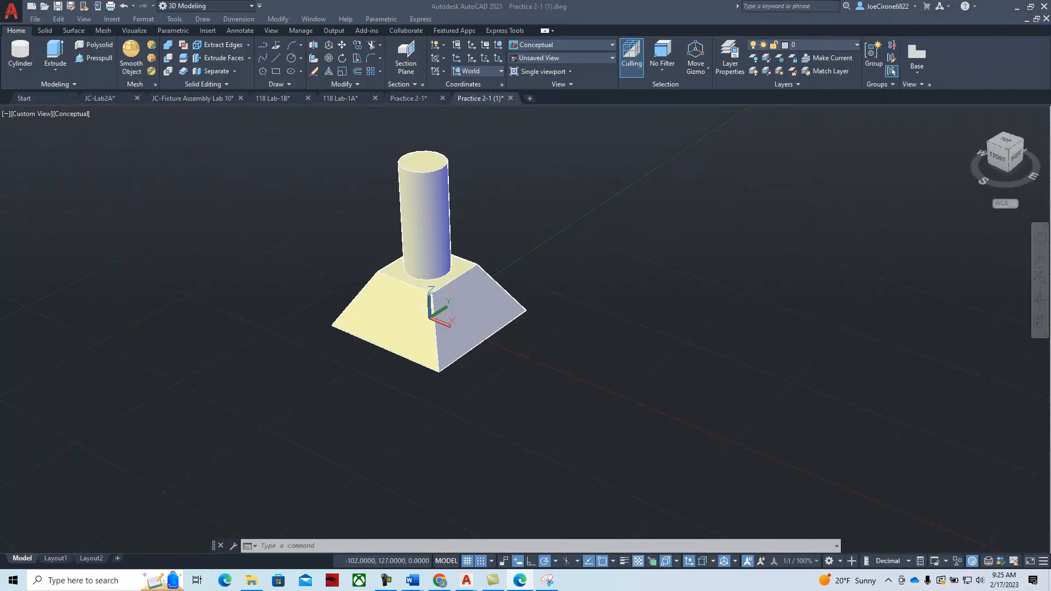
# Create a second cylinder centred on the first cylinder's top face with radius 2.5 and height 75.
pyautogui.click(17, 48)
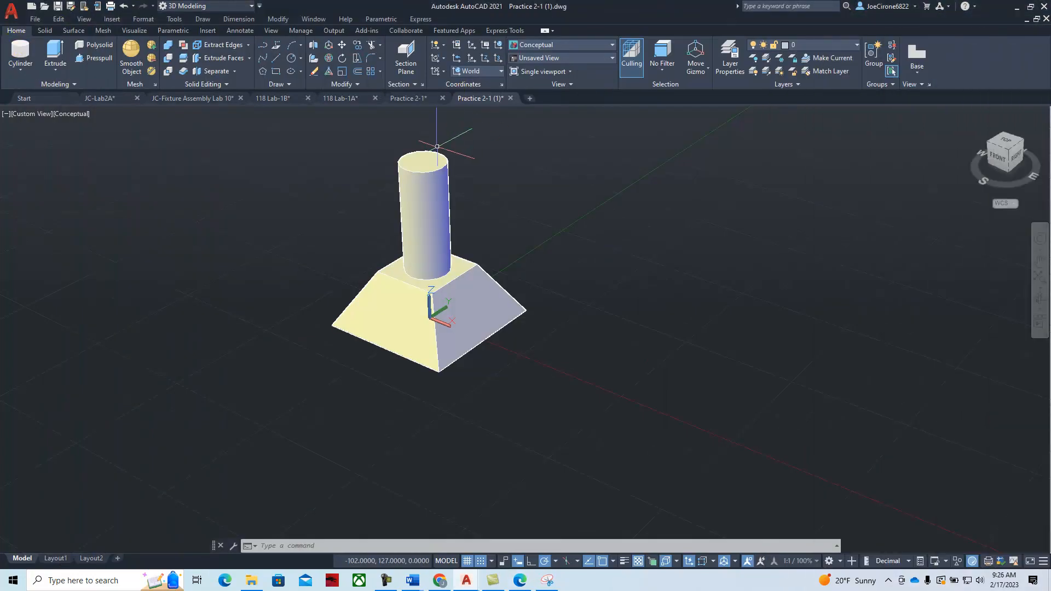
pyautogui.click(20, 52)
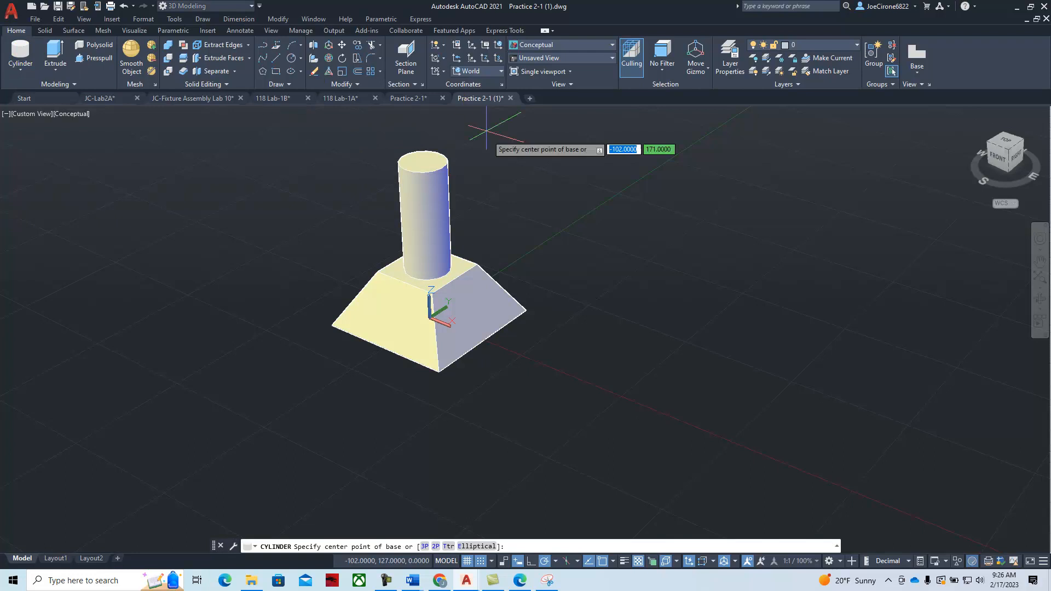
pyautogui.click(423, 162)
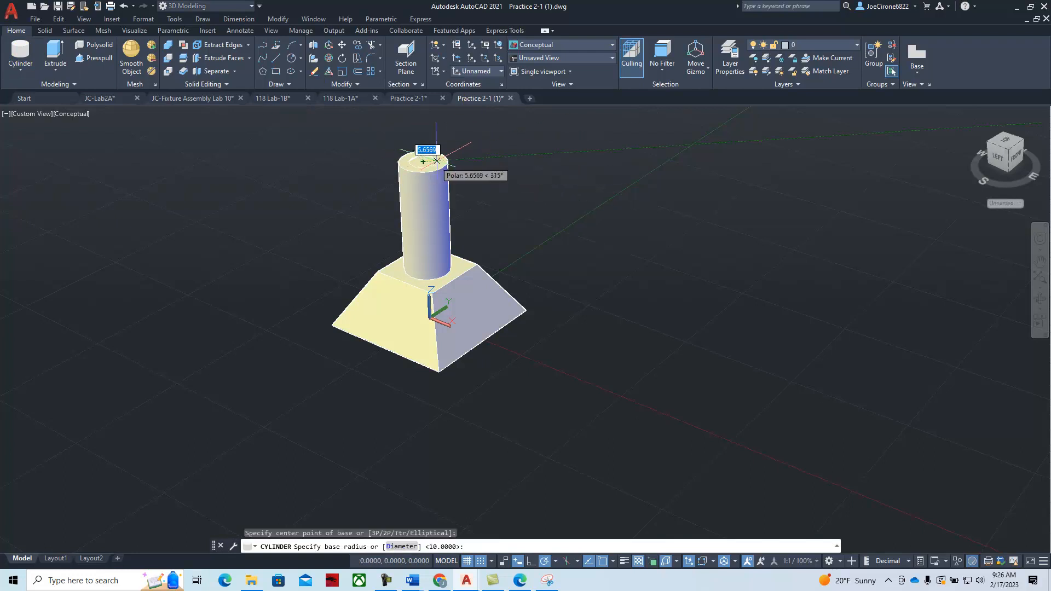
pyautogui.write('2.5')
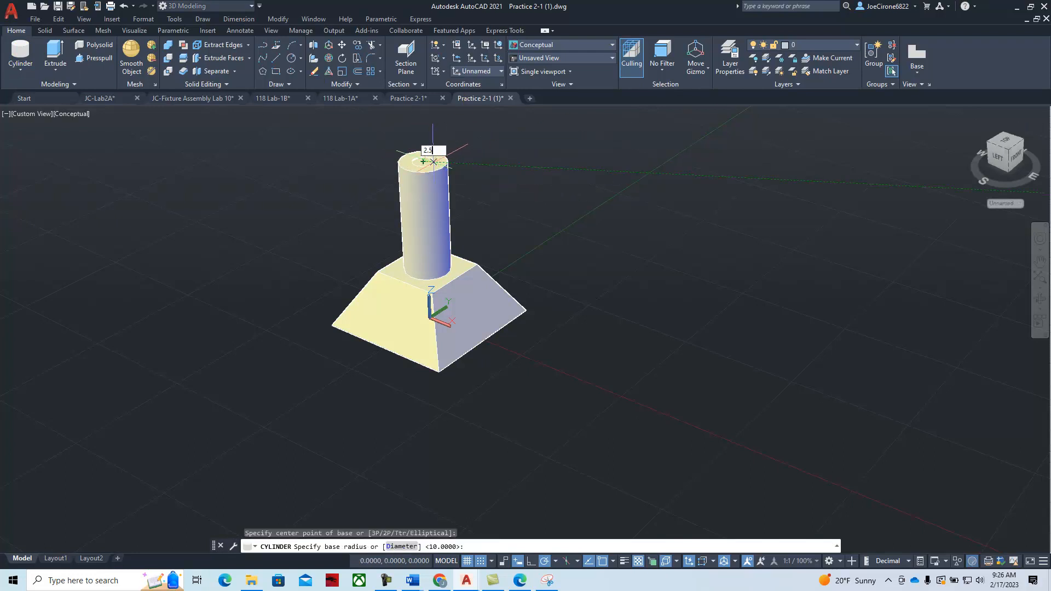
pyautogui.press('Return')
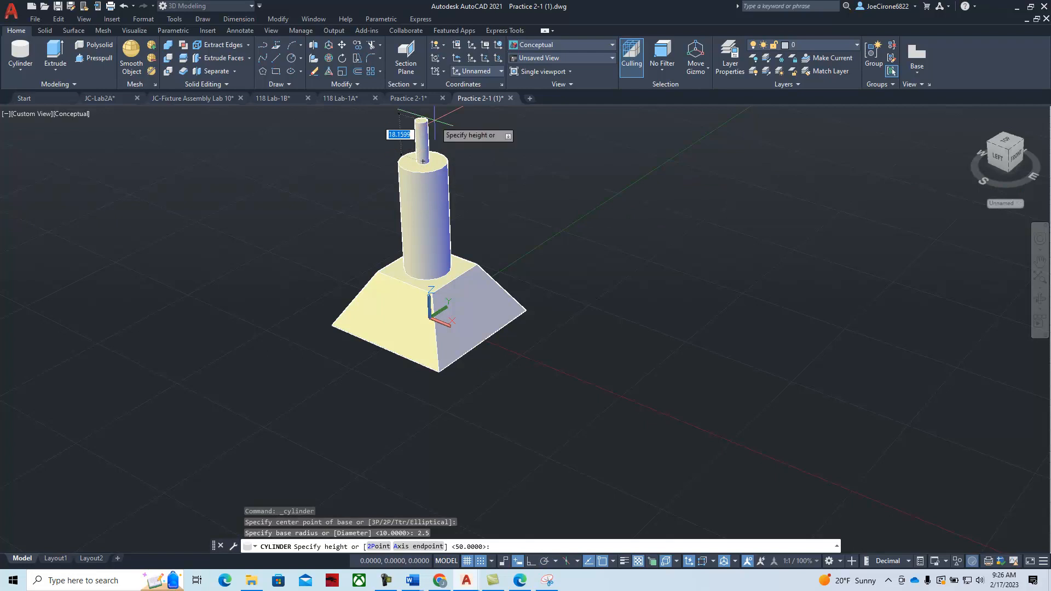
pyautogui.write('75')
pyautogui.press('Return')
pyautogui.scroll(-3, 430, 153)
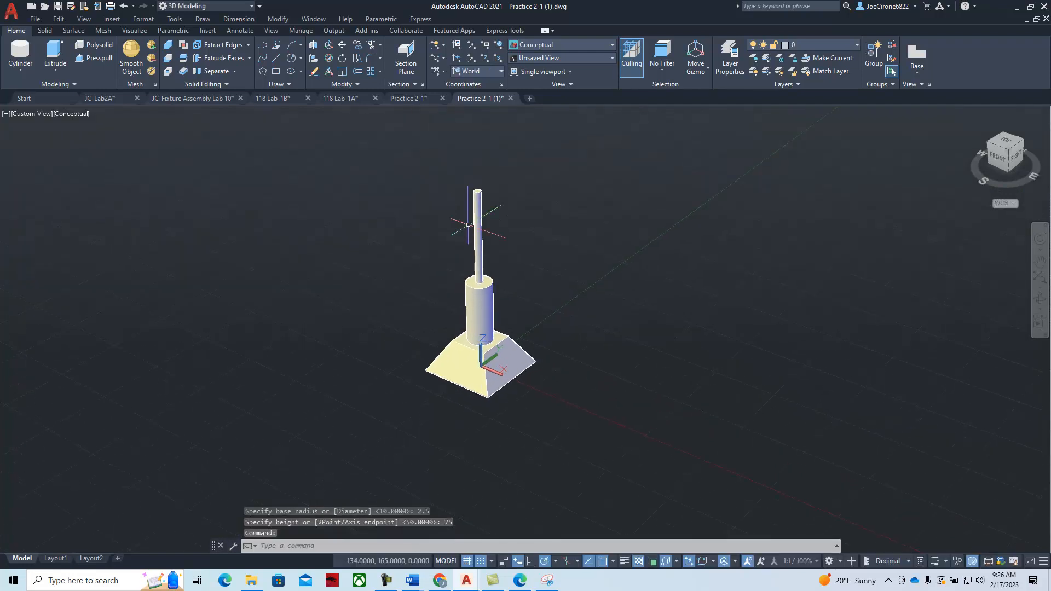
pyautogui.scroll(2, 487, 246)
pyautogui.moveTo(481, 221); pyautogui.dragTo(462, 263, button='middle')
pyautogui.press('Escape')
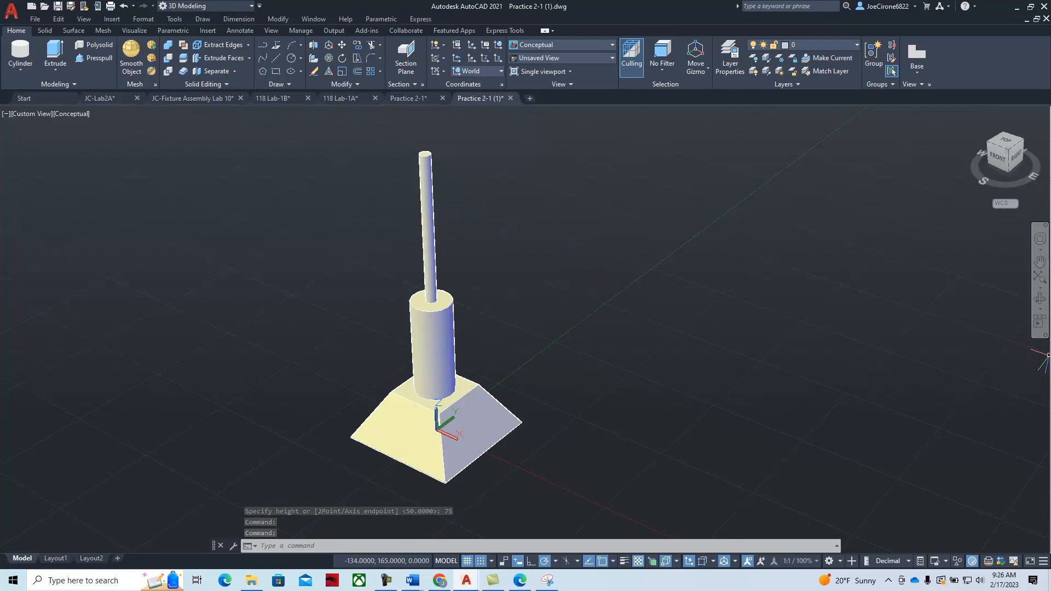
# Bring the course page back, read the box dimensions and the flag placement instructions, and move the page out of the way.
pyautogui.moveTo(1050, 34); pyautogui.dragTo(629, 49)
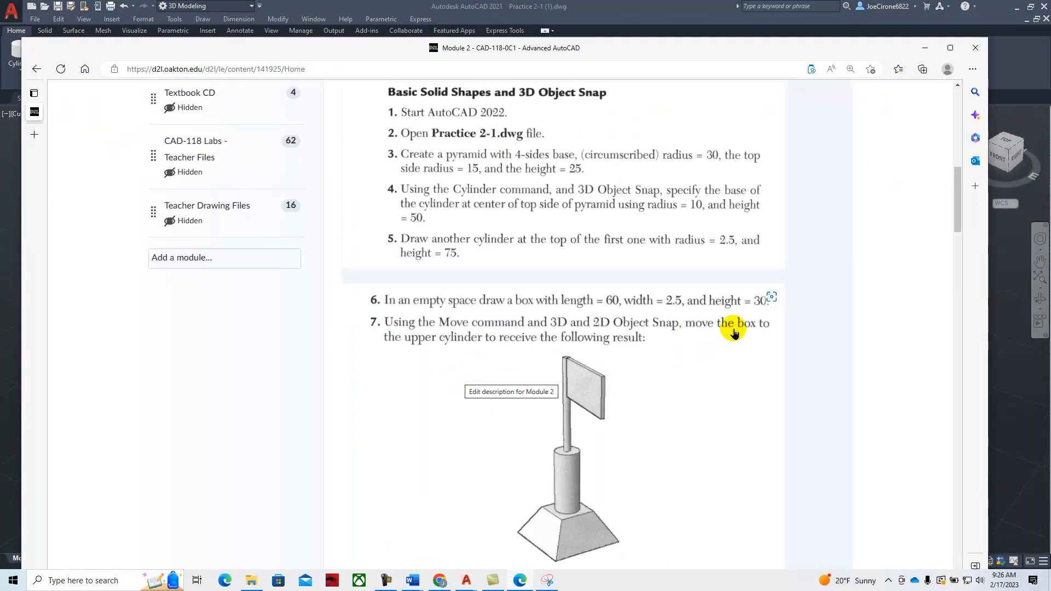
pyautogui.scroll(-3, 720, 335)
pyautogui.scroll(2, 720, 339)
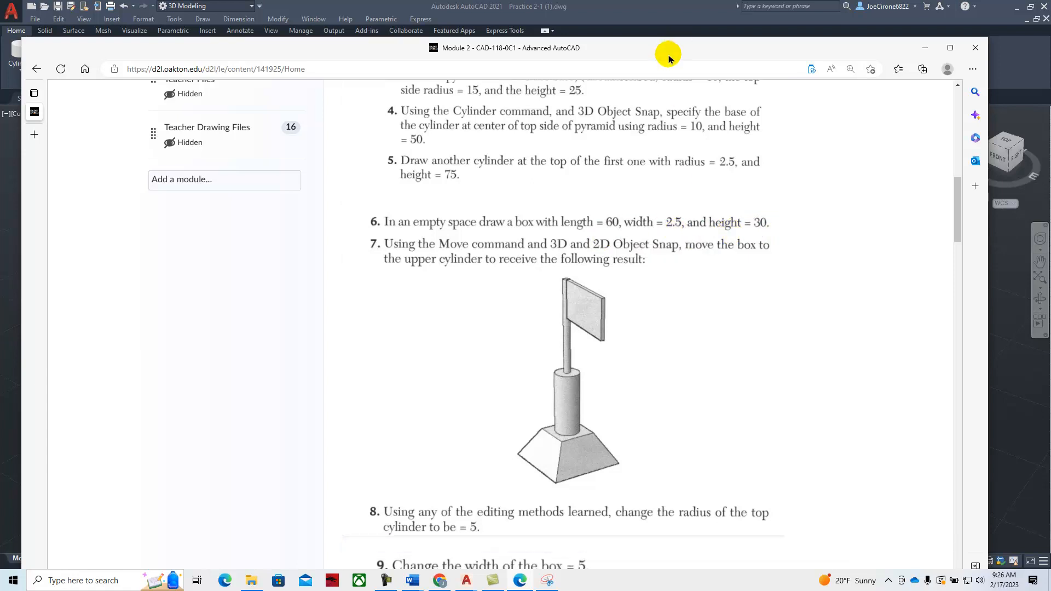
pyautogui.moveTo(684, 54); pyautogui.dragTo(1050, 48)
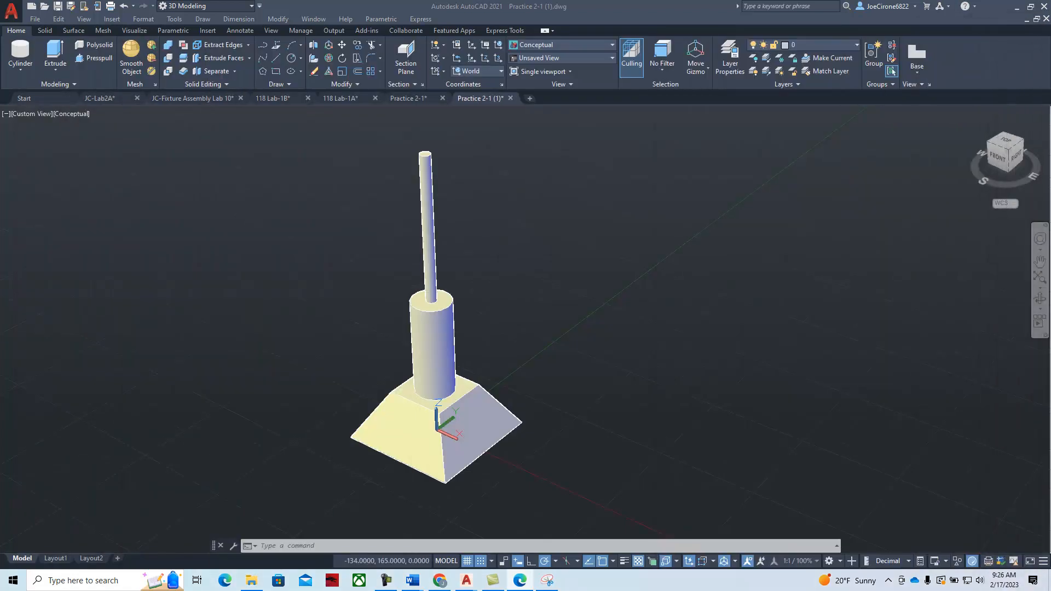
# Create a box beside the pole with first corner at 17,92, length 60, width 2.5 and height 75.
pyautogui.click(21, 77)
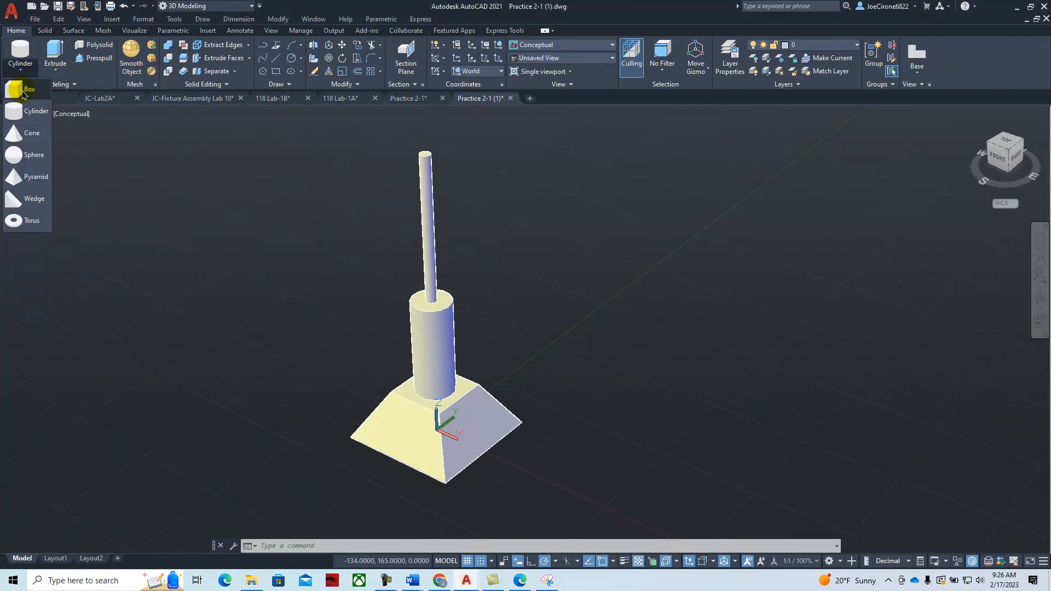
pyautogui.click(17, 91)
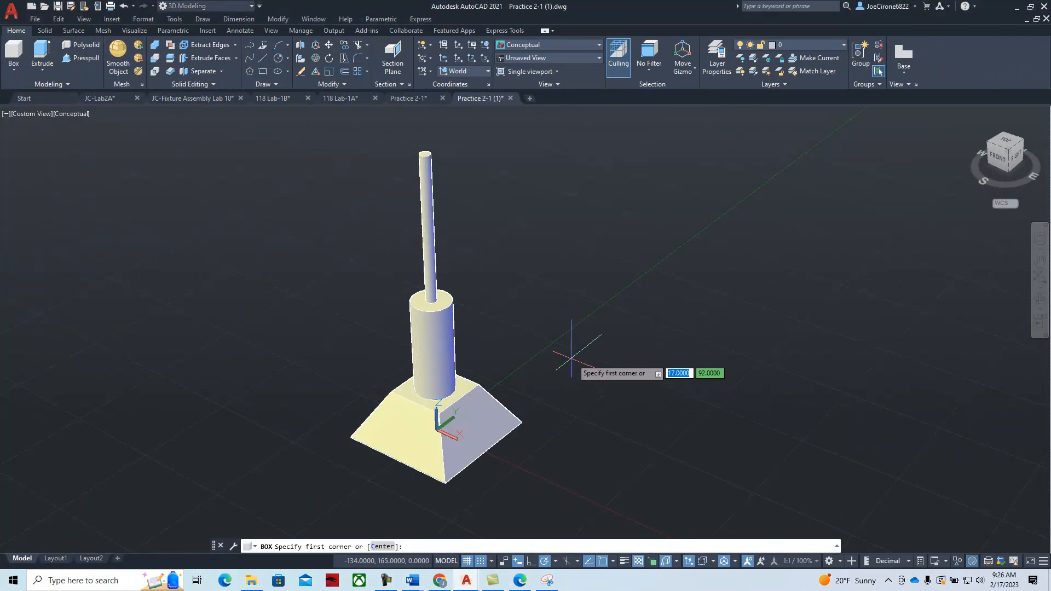
pyautogui.press('Return')
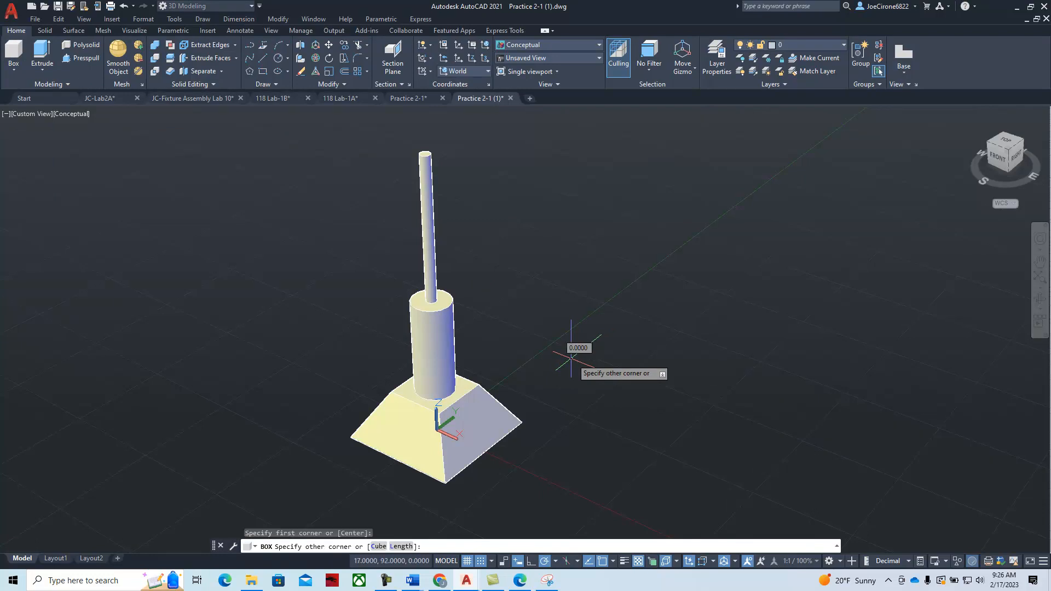
pyautogui.press('Down')
pyautogui.click(597, 398)
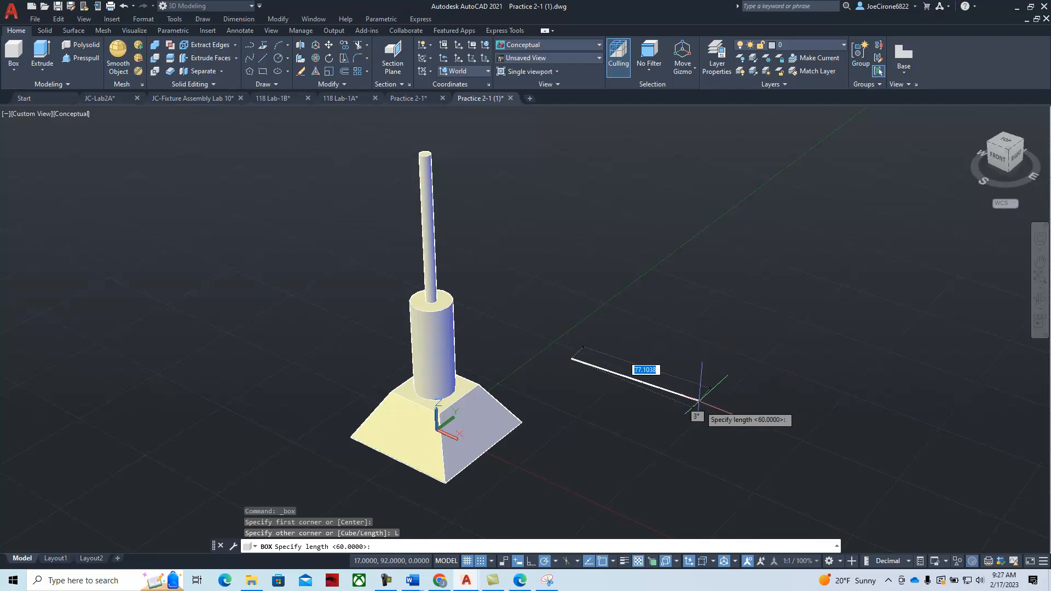
pyautogui.write('6')
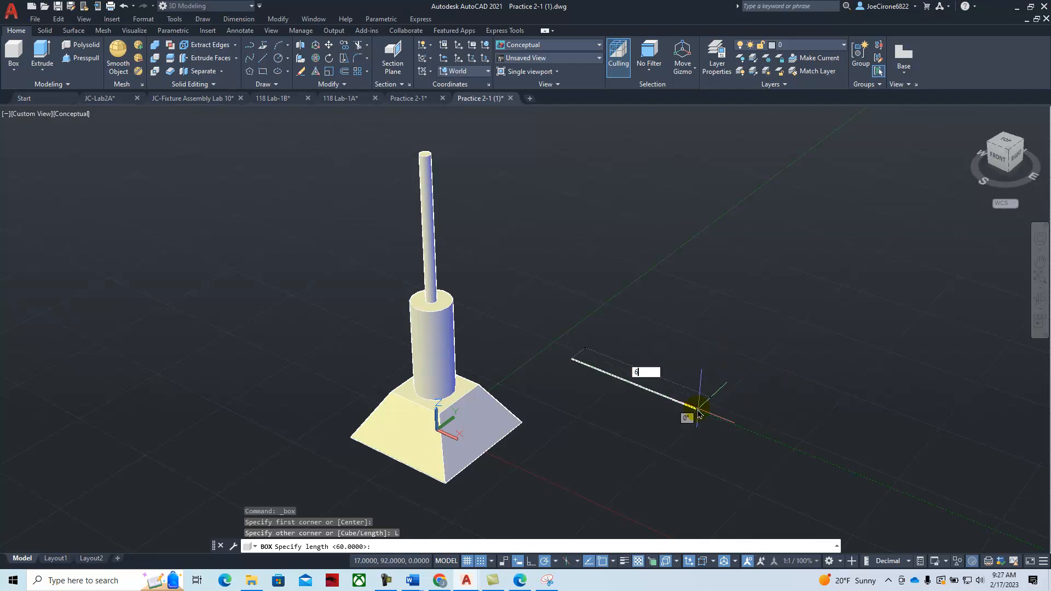
pyautogui.write('0')
pyautogui.press('Return')
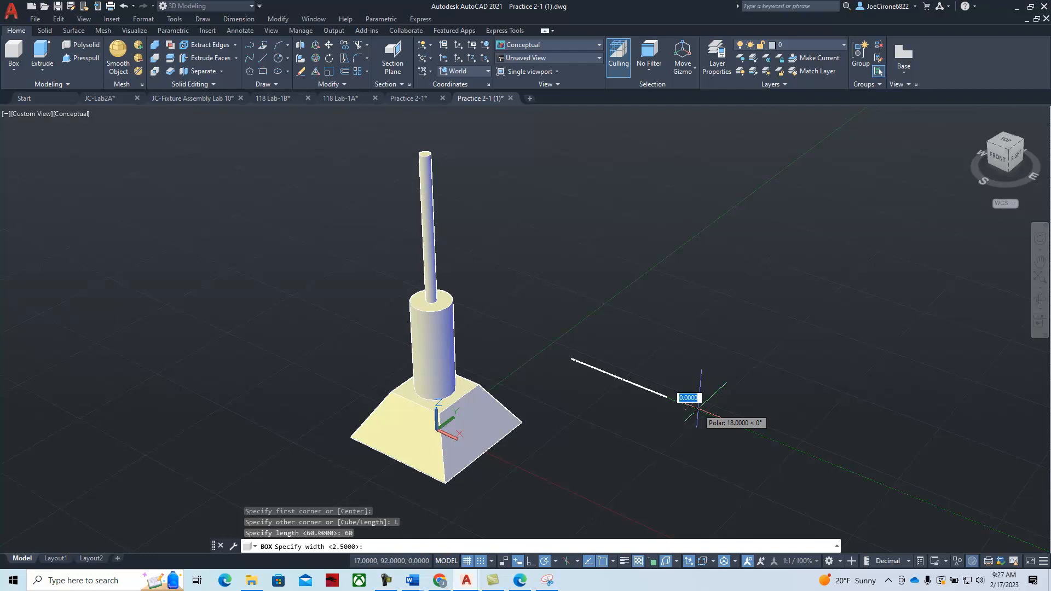
pyautogui.write('2.5')
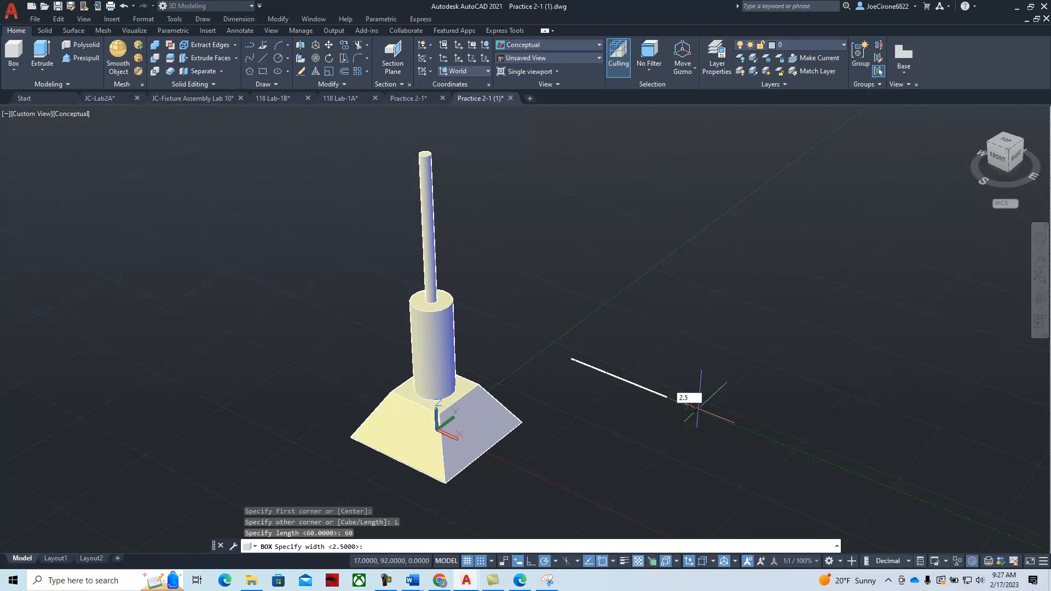
pyautogui.press('Return')
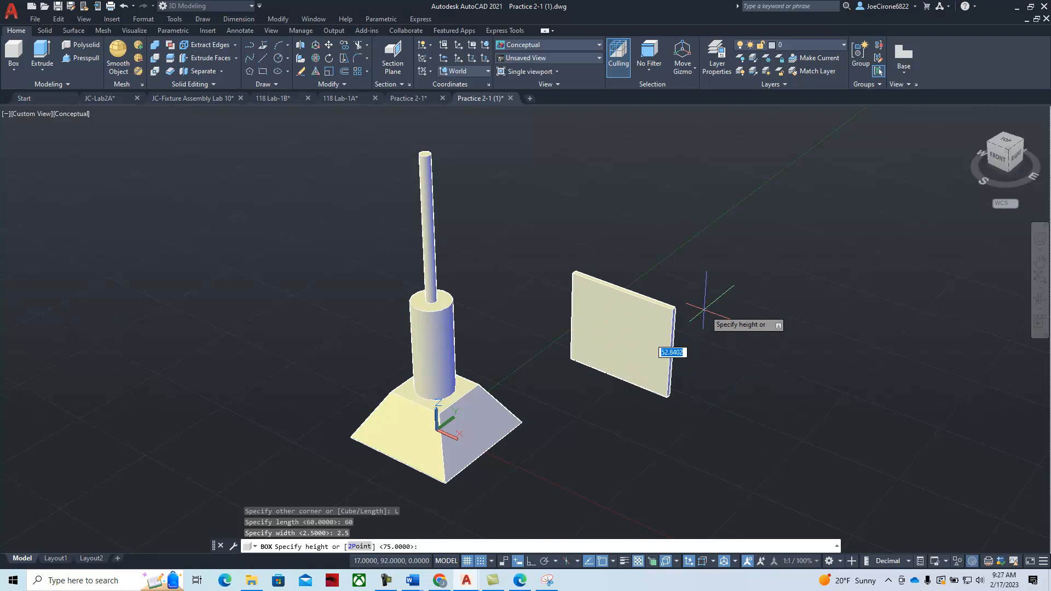
pyautogui.write('75')
pyautogui.press('Return')
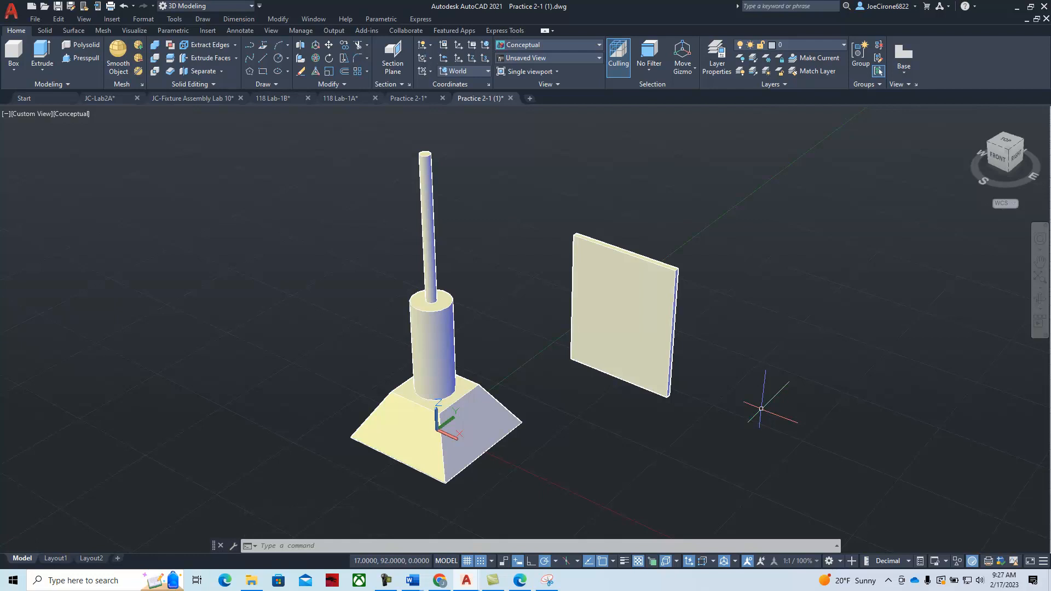
# Reduce the box's height by 30 by lowering its top face.
pyautogui.click(668, 260)
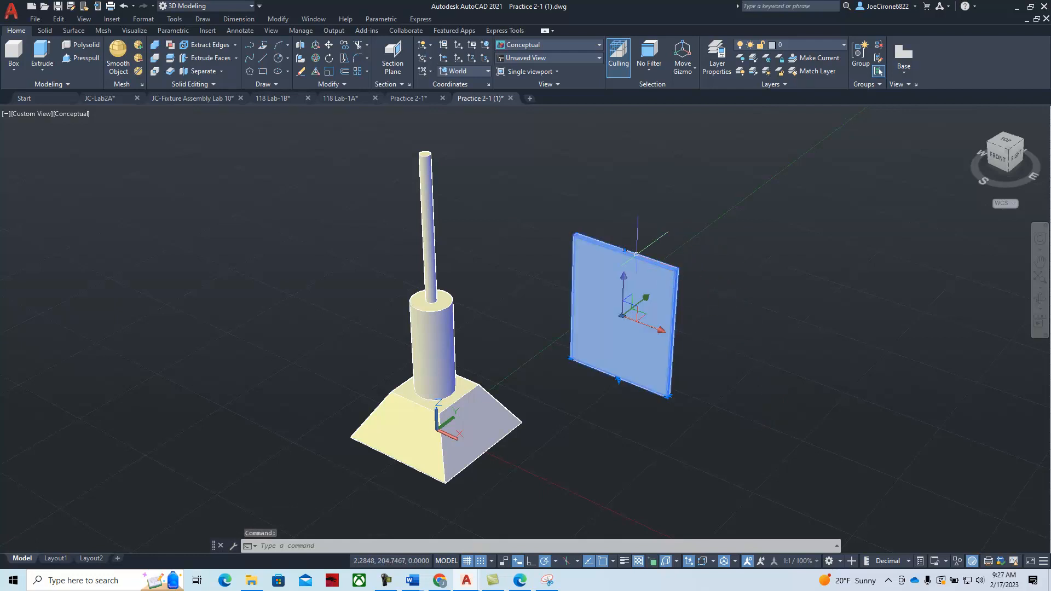
pyautogui.moveTo(624, 252)
pyautogui.click(625, 251)
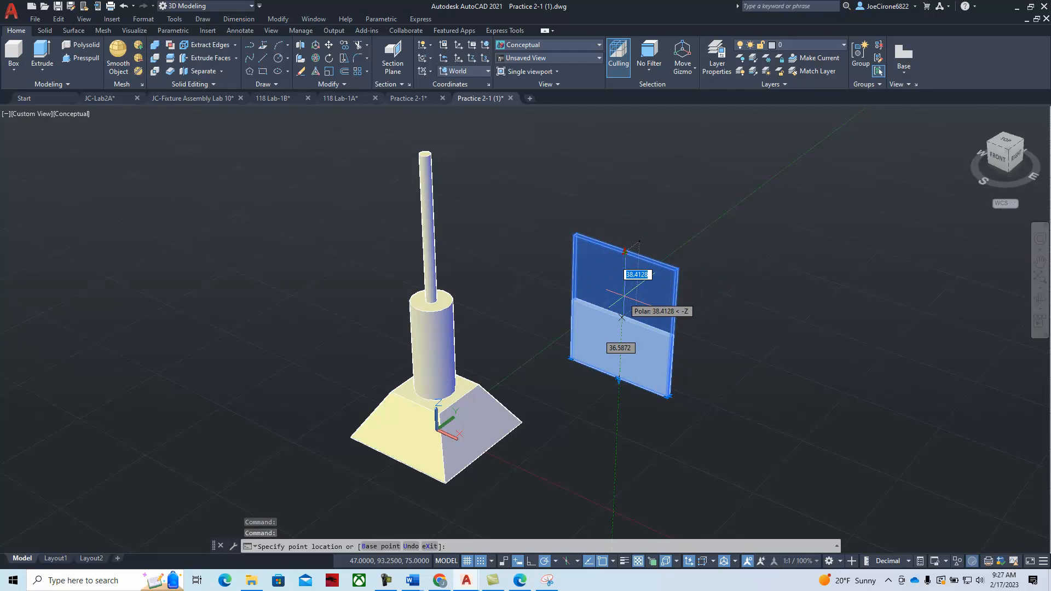
pyautogui.write('30')
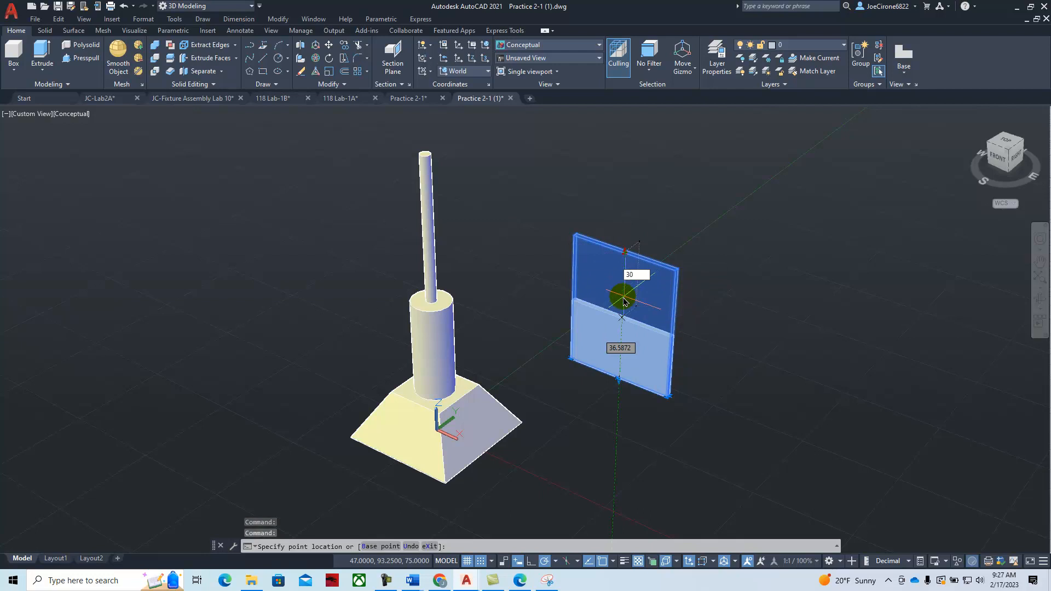
pyautogui.press('Return')
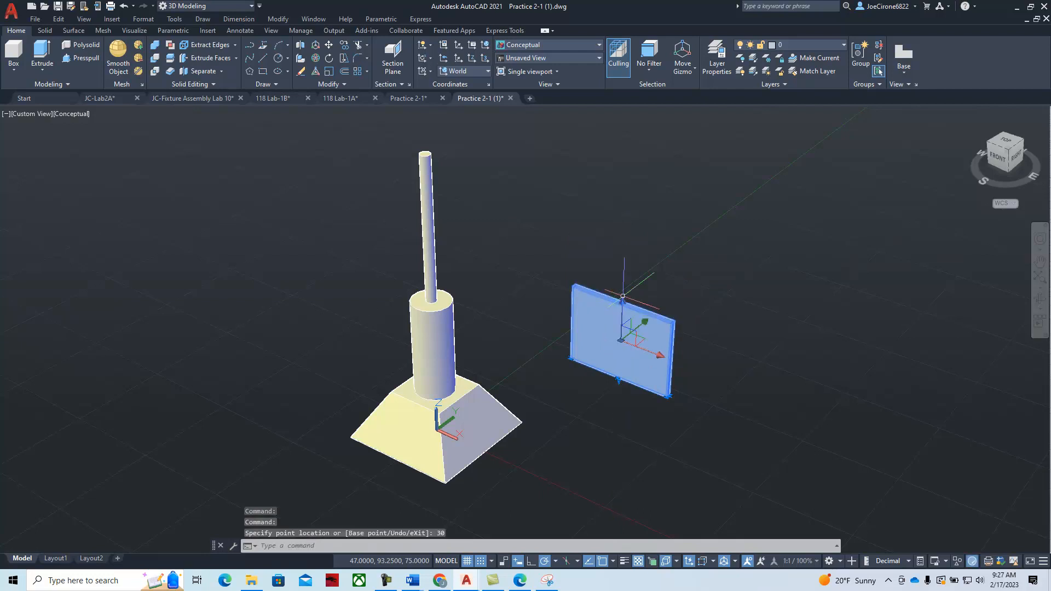
pyautogui.press('Escape')
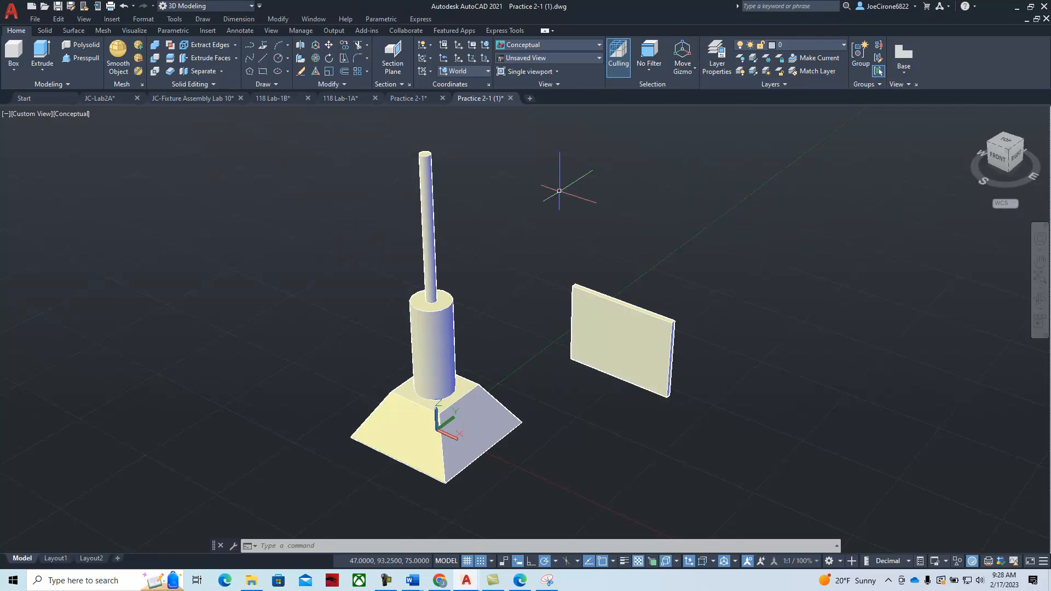
# Move the box by the midpoint of its top short edge onto the rim of the thin pole's top face.
pyautogui.click(329, 44)
pyautogui.scroll(2, 543, 294)
pyautogui.scroll(1, 543, 293)
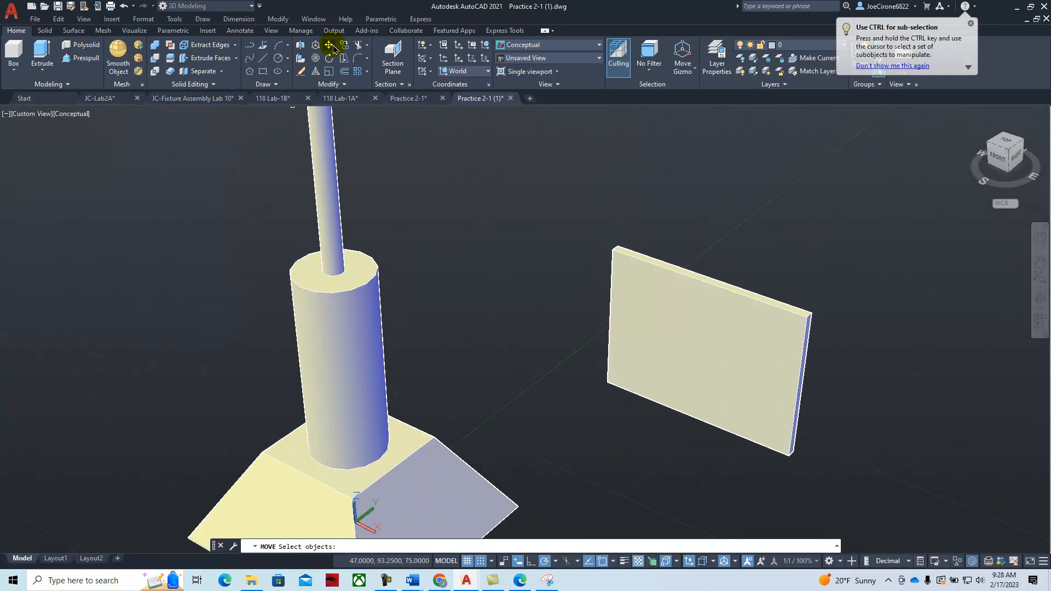
pyautogui.click(686, 289)
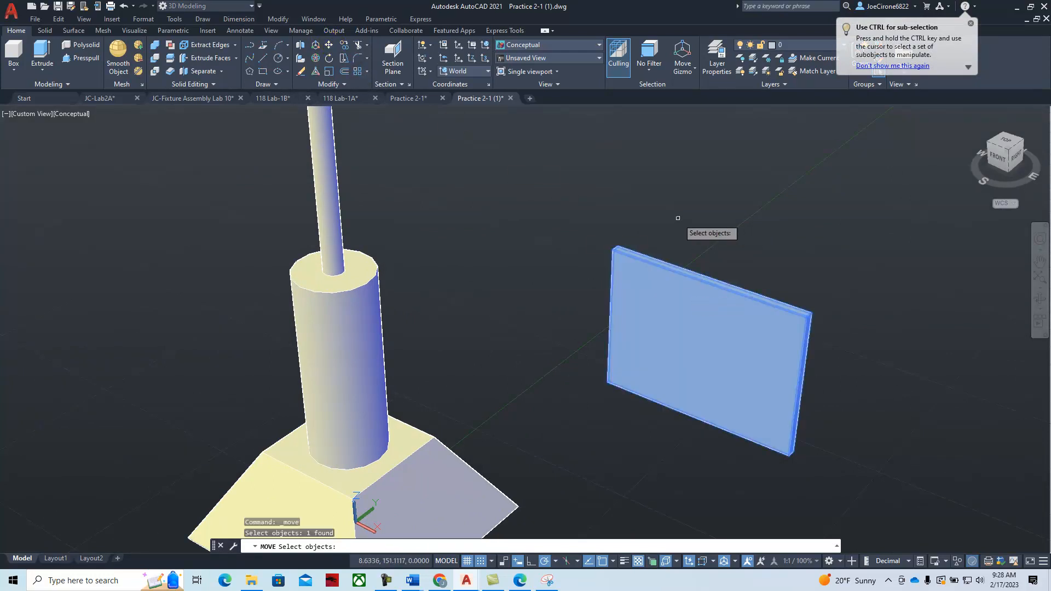
pyautogui.press('Return')
pyautogui.scroll(5, 597, 219)
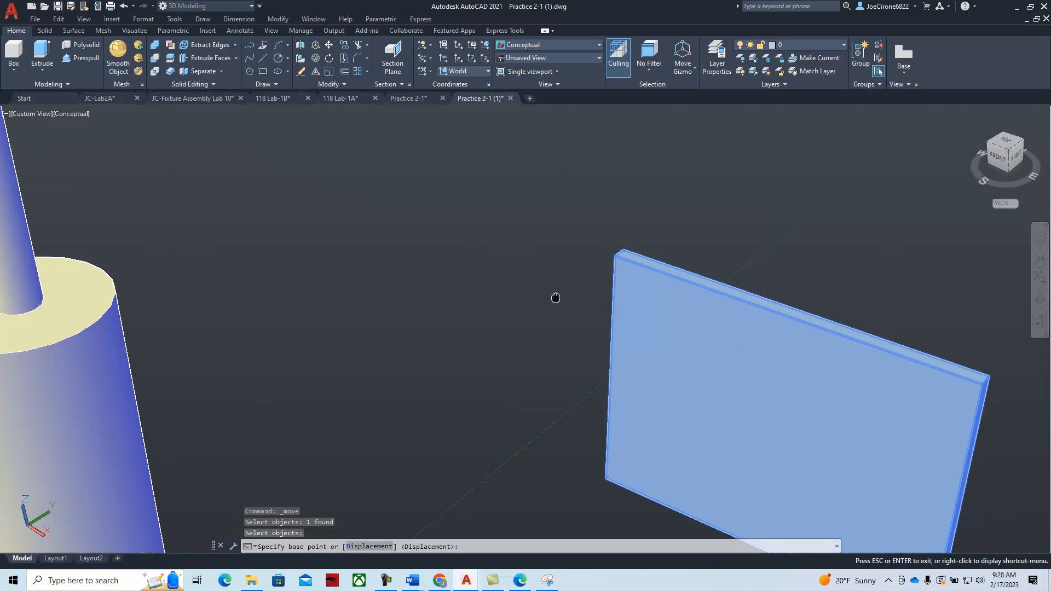
pyautogui.scroll(1, 555, 298)
pyautogui.scroll(4, 701, 218)
pyautogui.moveTo(676, 179); pyautogui.dragTo(605, 234, button='middle')
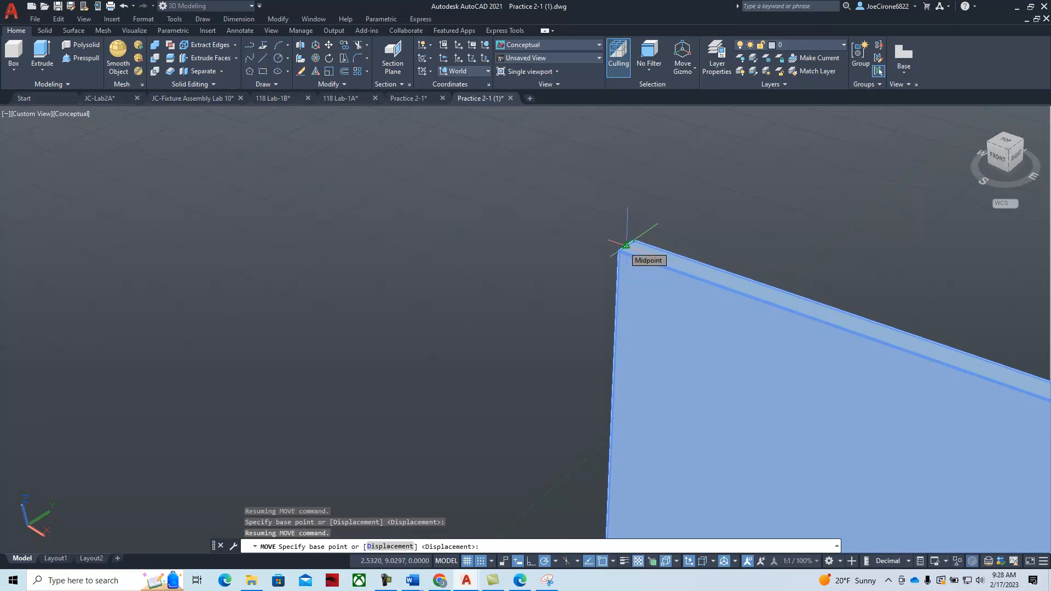
pyautogui.click(626, 245)
pyautogui.scroll(-5, 626, 245)
pyautogui.scroll(-5, 604, 339)
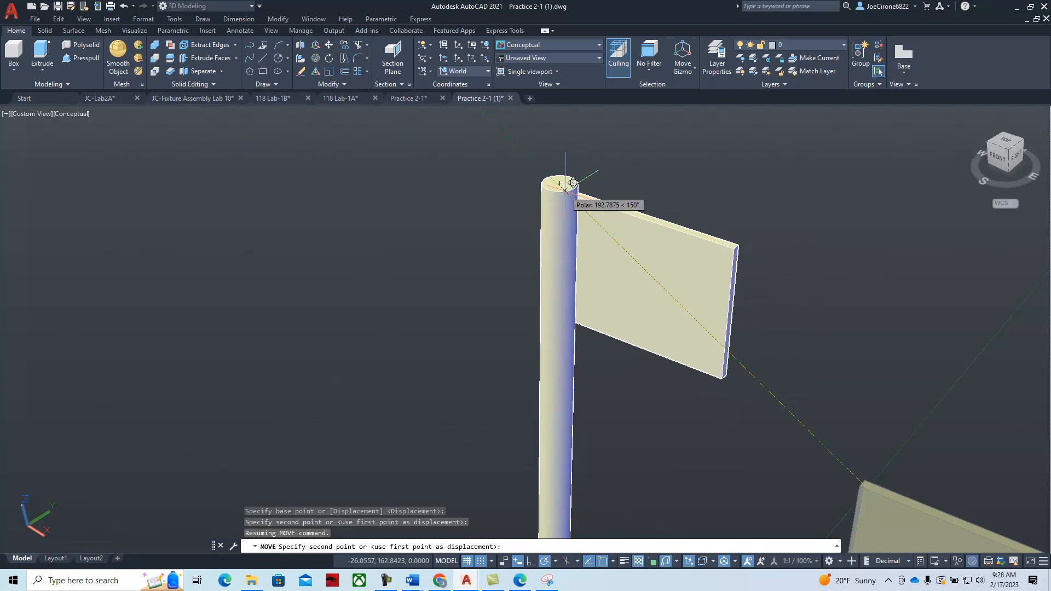
pyautogui.scroll(1, 565, 190)
pyautogui.moveTo(565, 190); pyautogui.dragTo(607, 335, button='middle')
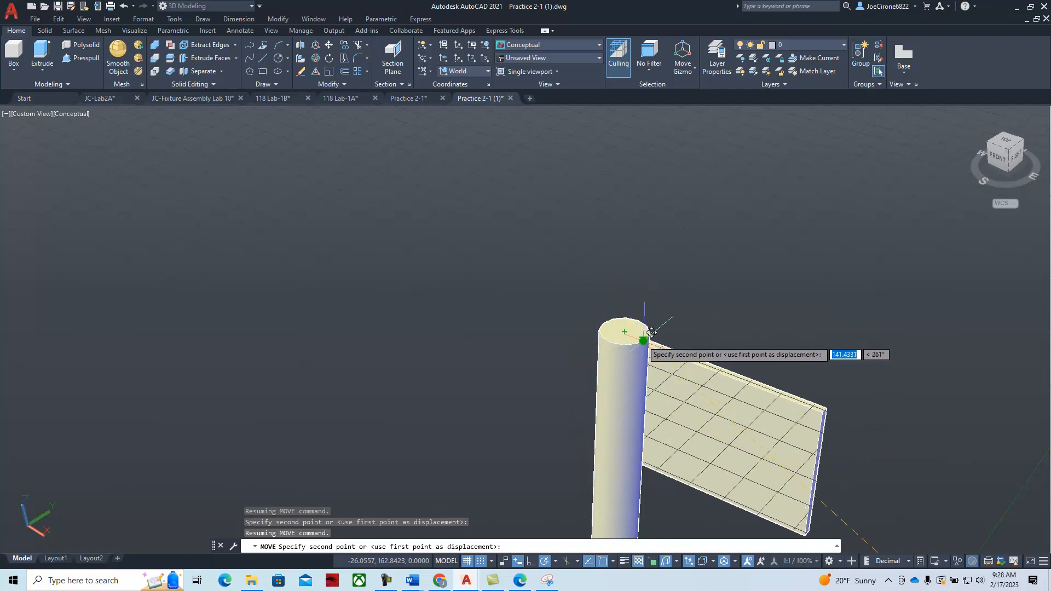
pyautogui.click(651, 332)
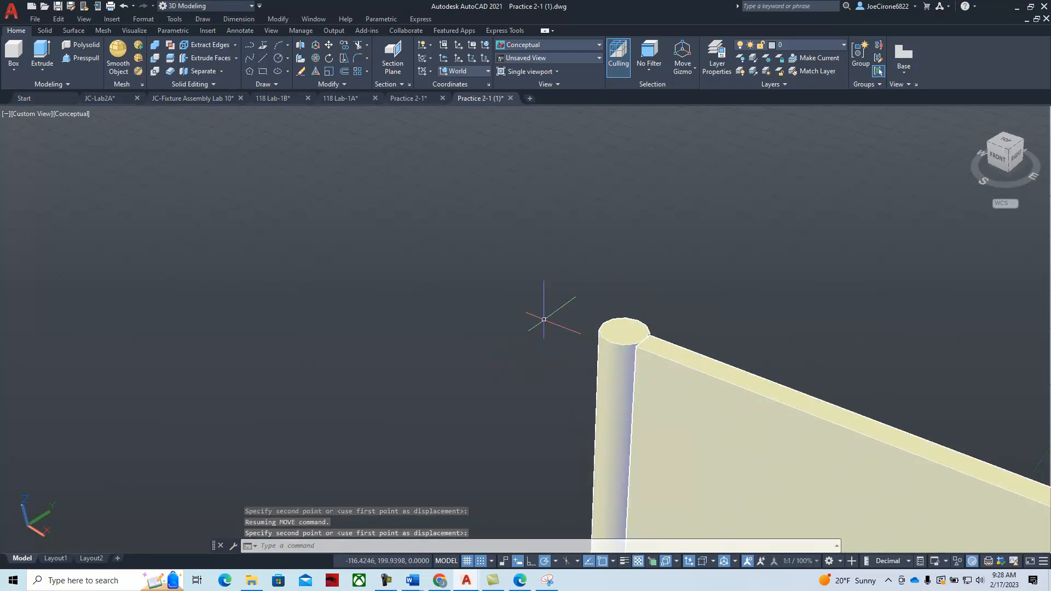
# Move the flag box so that its top short edge's midpoint lies at the centre of the pole's top face.
pyautogui.keyDown('shift'); pyautogui.moveTo(436, 285); pyautogui.dragTo(507, 330, button='middle'); pyautogui.keyUp('shift')
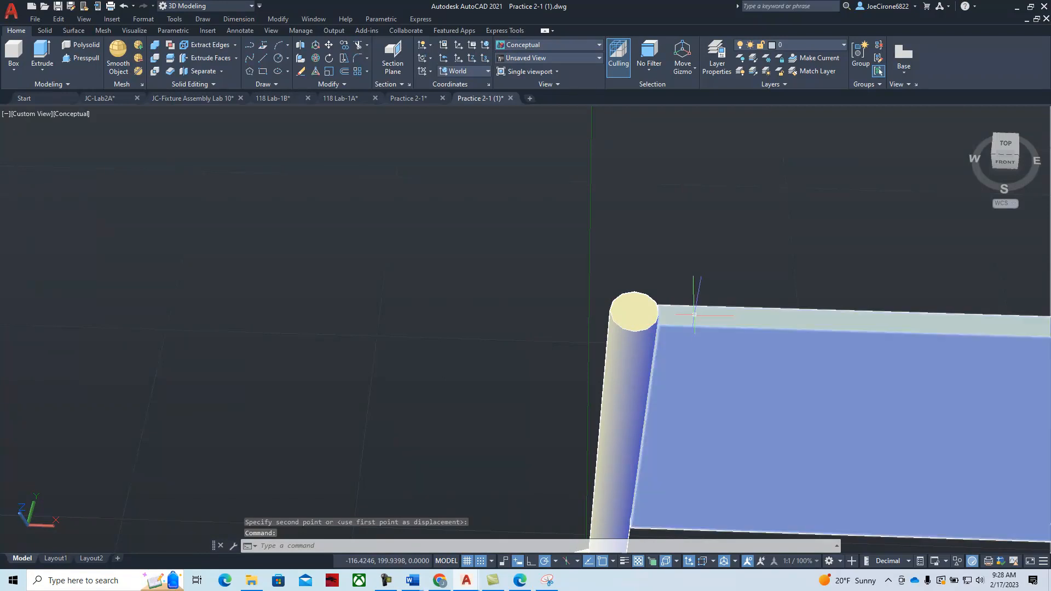
pyautogui.click(694, 313)
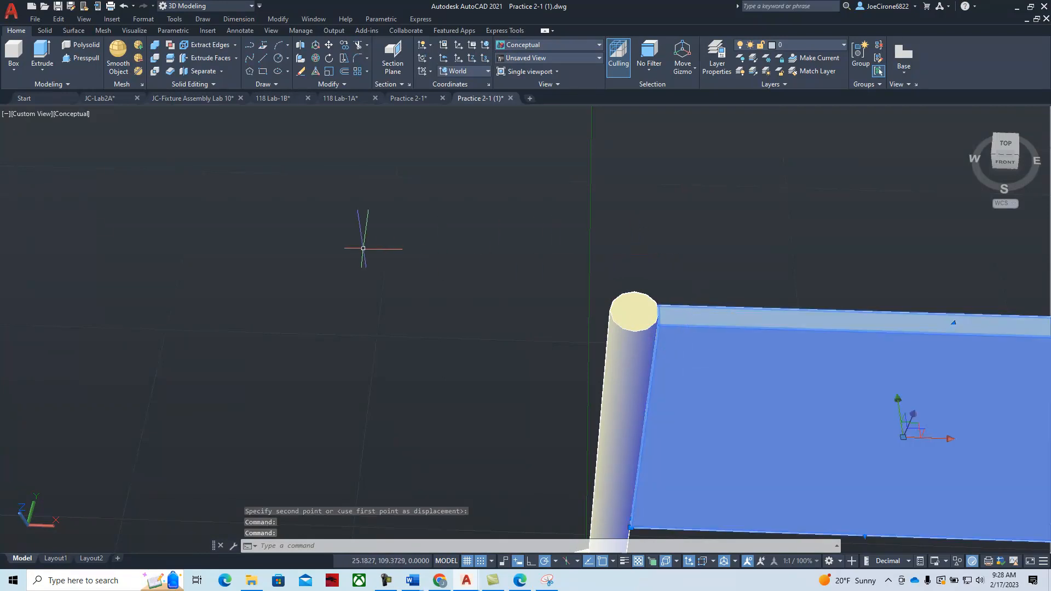
pyautogui.press('Escape')
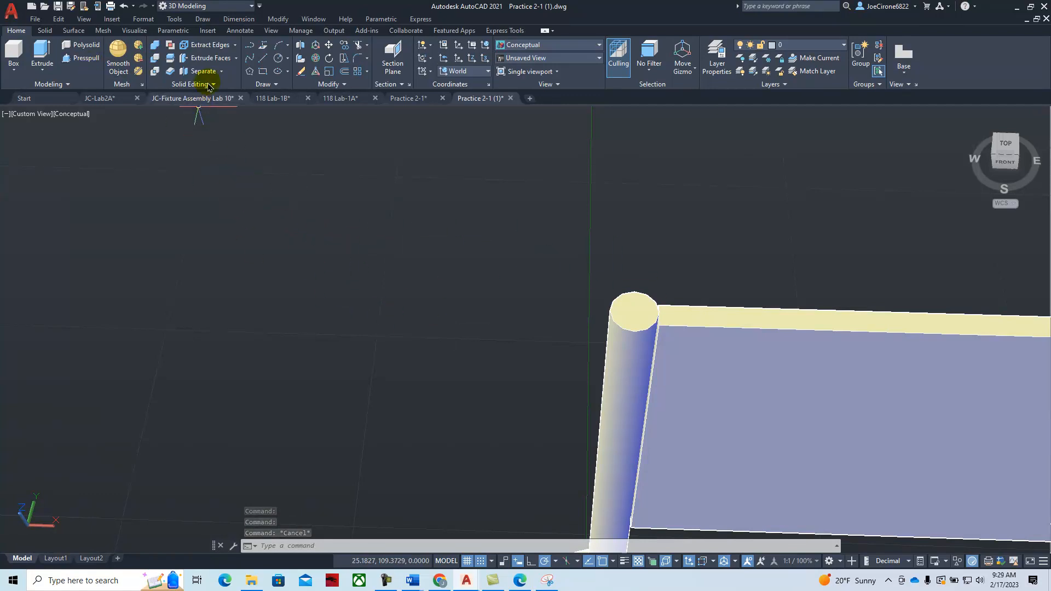
pyautogui.click(328, 45)
pyautogui.click(816, 328)
pyautogui.press('Return')
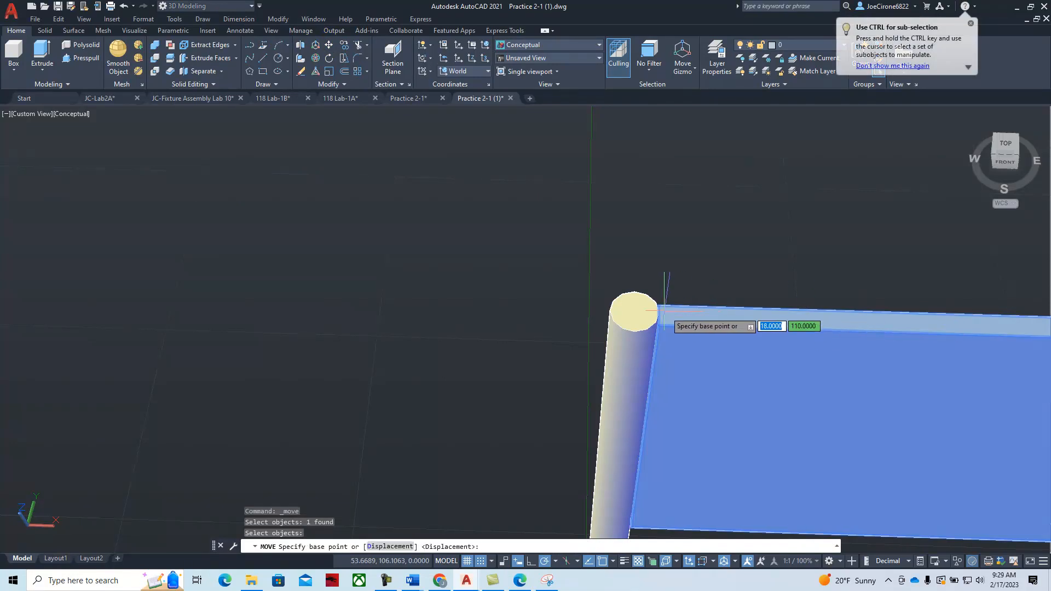
pyautogui.click(634, 312)
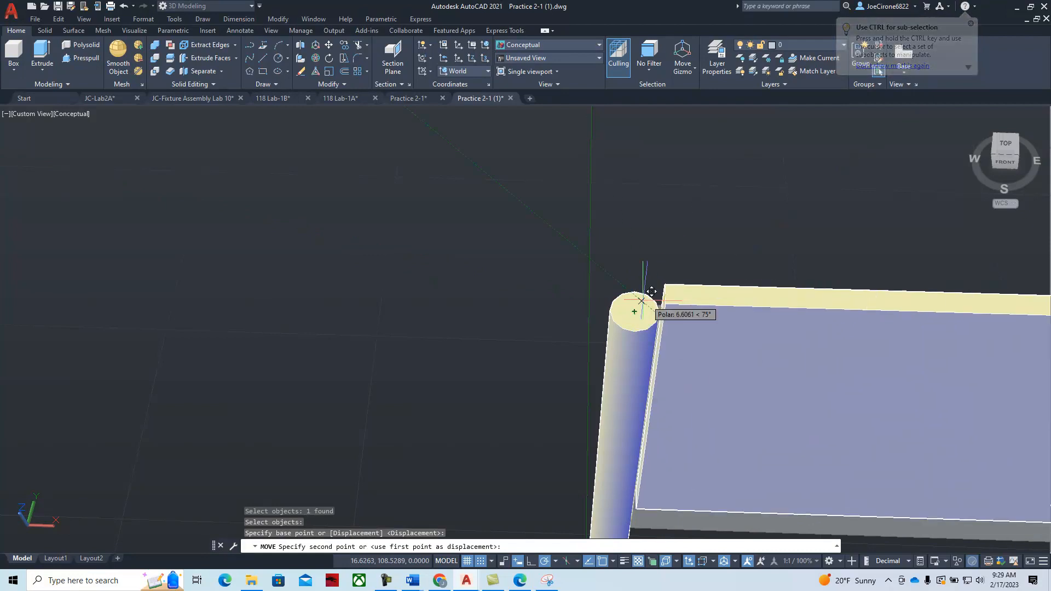
pyautogui.click(633, 314)
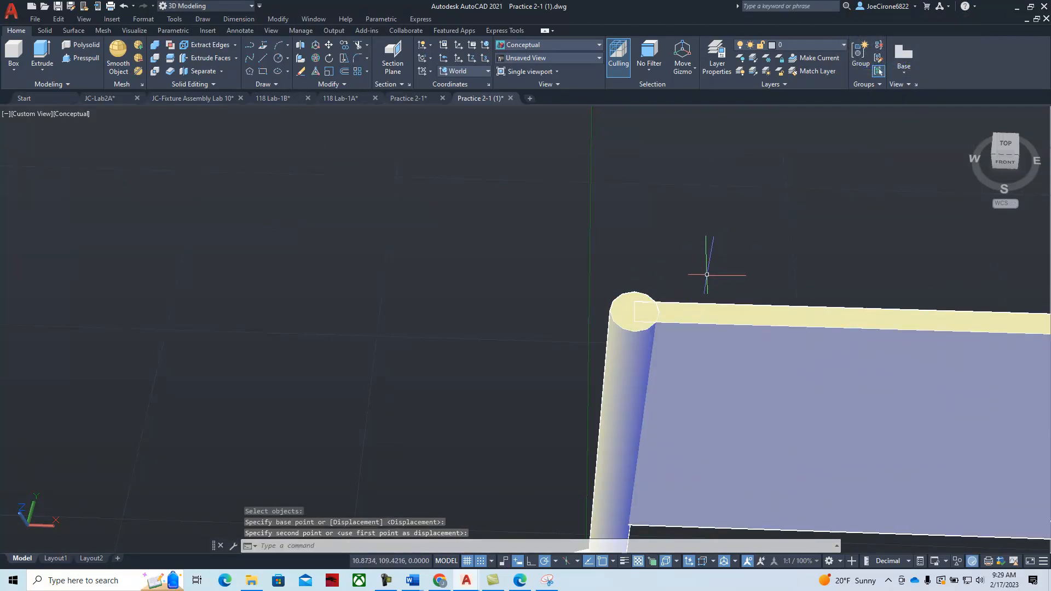
# Union the pyramid base, both cylinders and the flag box into one solid.
pyautogui.scroll(-5, 707, 273)
pyautogui.keyDown('shift'); pyautogui.moveTo(571, 387); pyautogui.dragTo(523, 328, button='middle'); pyautogui.keyUp('shift')
pyautogui.scroll(-3, 522, 328)
pyautogui.moveTo(554, 389); pyautogui.dragTo(559, 291, button='middle')
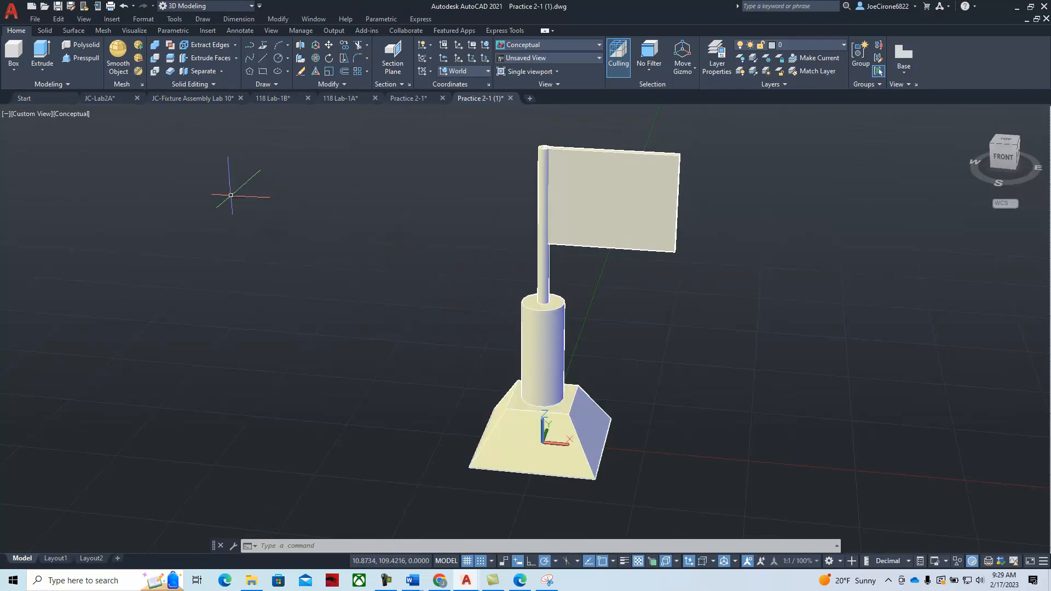
pyautogui.click(155, 50)
pyautogui.click(734, 130)
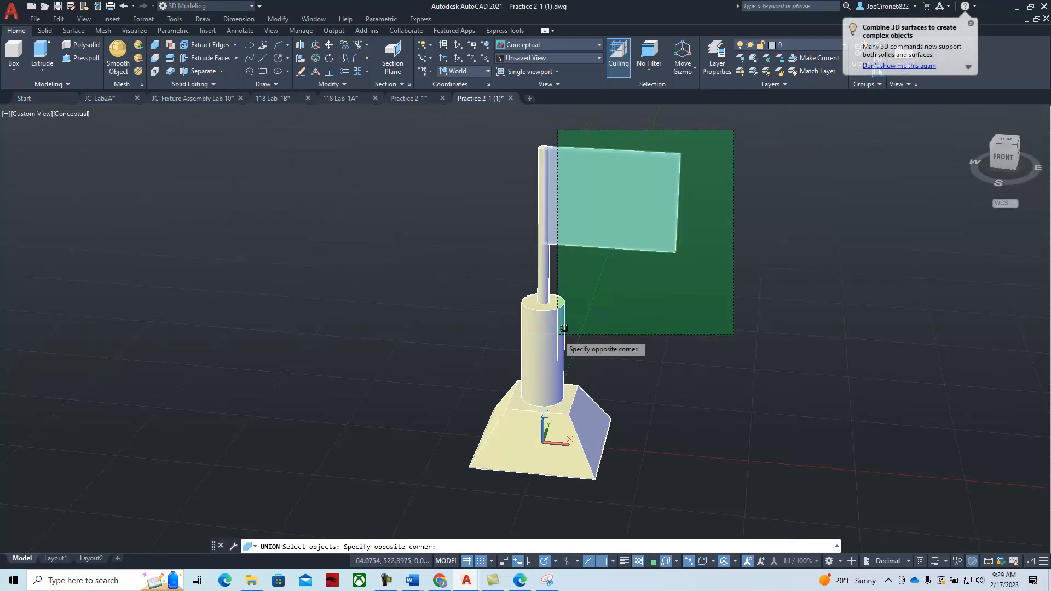
pyautogui.click(450, 471)
pyautogui.press('Return')
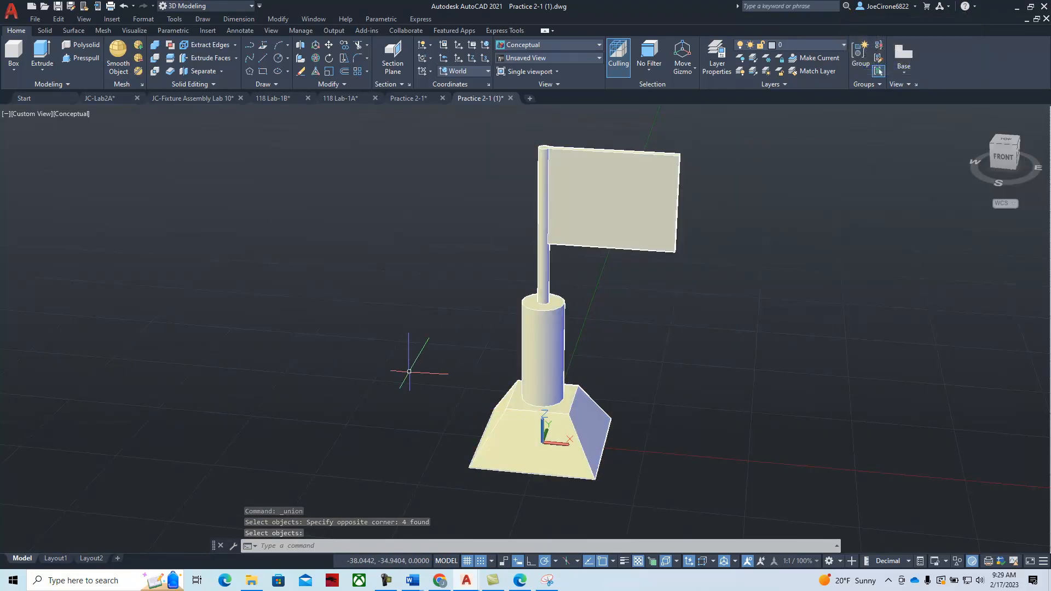
pyautogui.press('Escape')
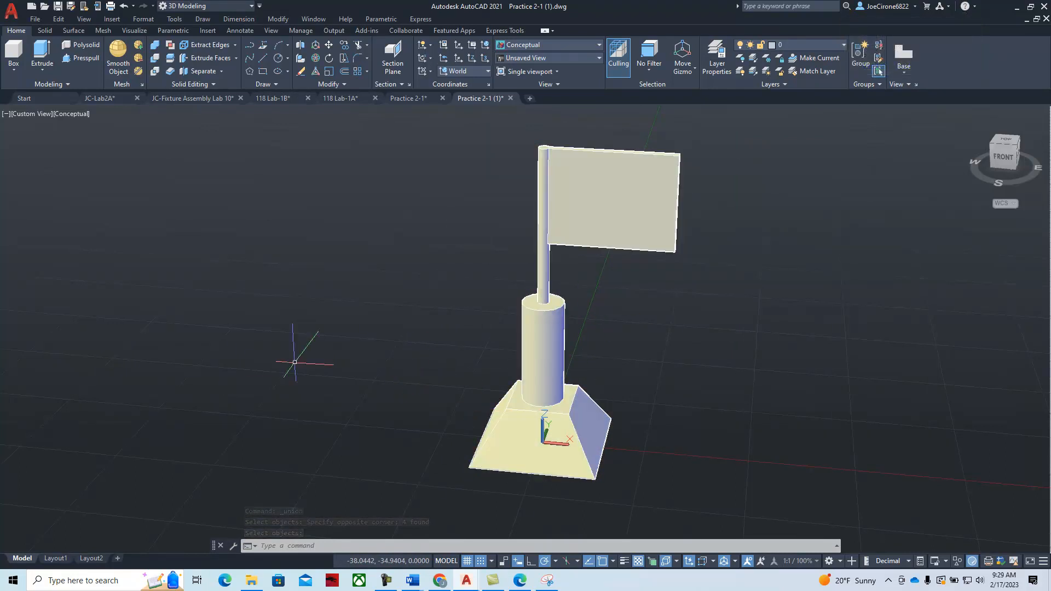
# Switch to Layout1 and bring the whole sheet into view.
pyautogui.click(56, 559)
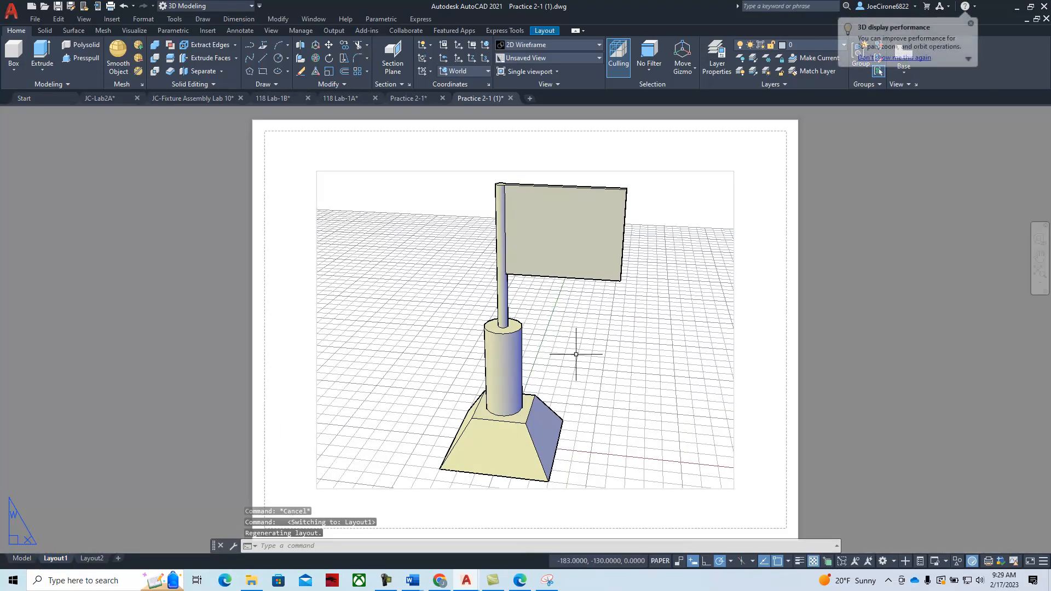
pyautogui.scroll(-2, 582, 356)
pyautogui.moveTo(581, 363); pyautogui.dragTo(482, 340, button='middle')
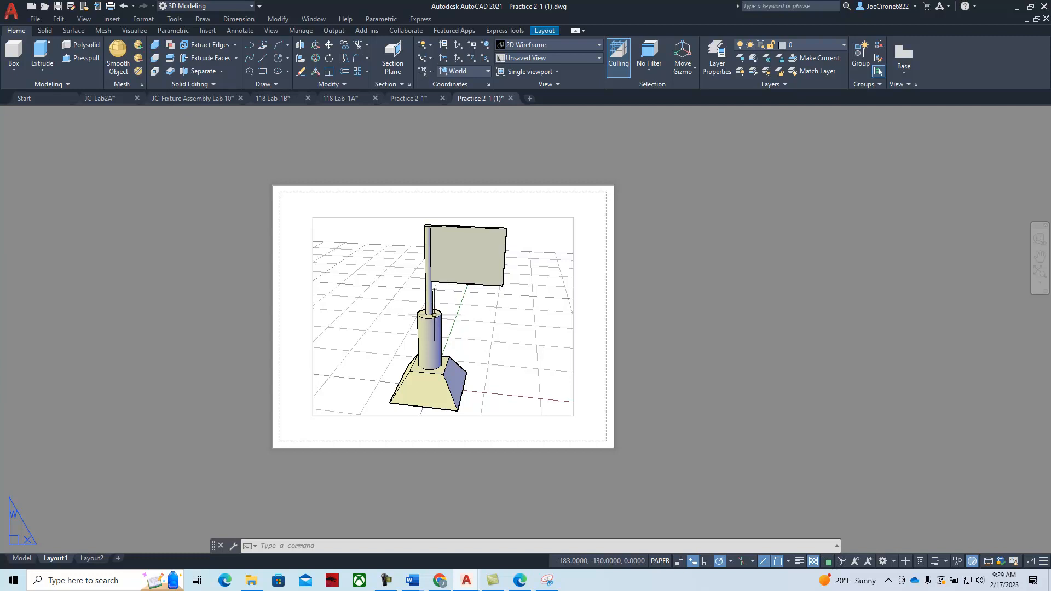
# Bring the course page back in the browser and open its Title Blocks section.
pyautogui.moveTo(1050, 33); pyautogui.dragTo(379, 21)
pyautogui.scroll(10, 237, 274)
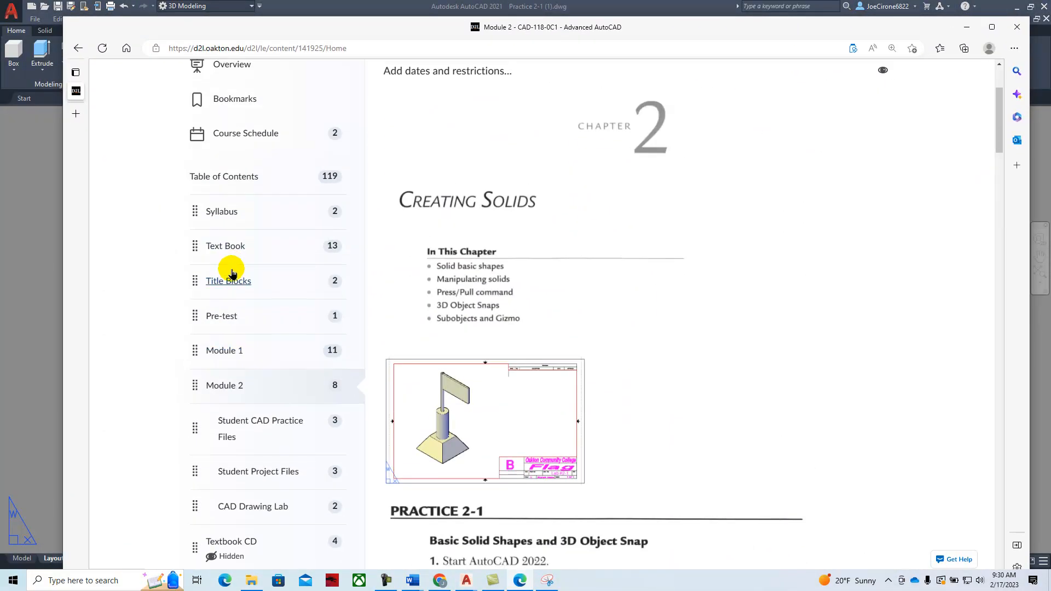
pyautogui.click(230, 278)
pyautogui.scroll(1, 229, 282)
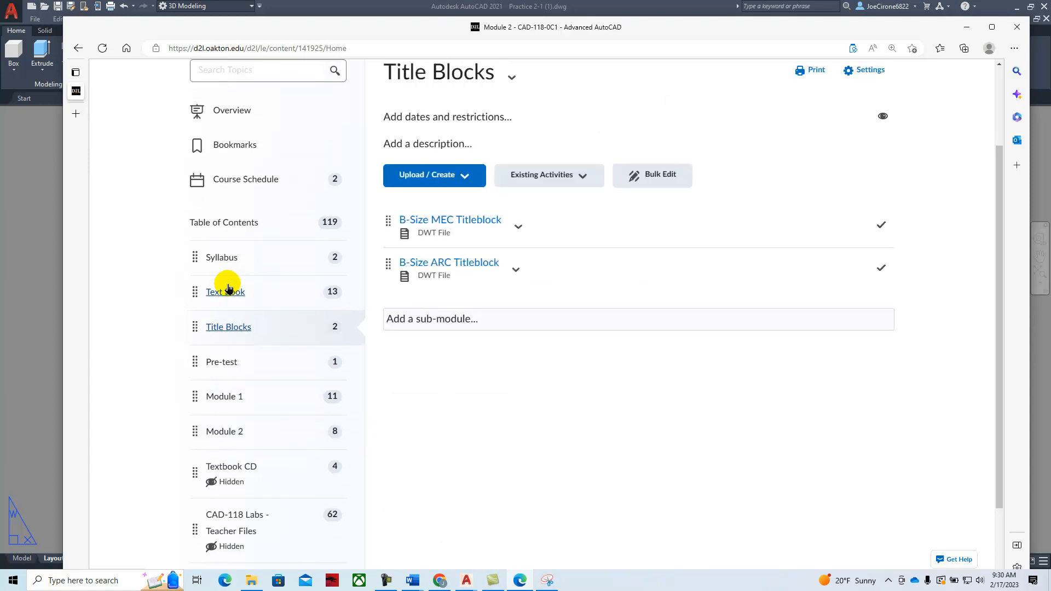
# Download the B-Size MEC Titleblock template from the course page and move the browser out of the way of AutoCAD.
pyautogui.click(519, 229)
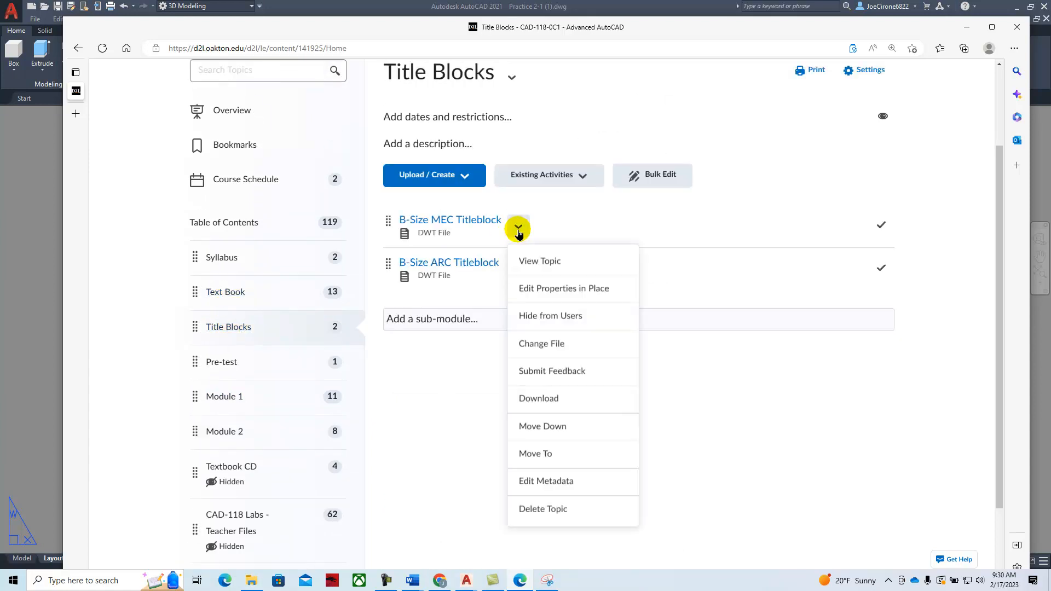
pyautogui.click(549, 405)
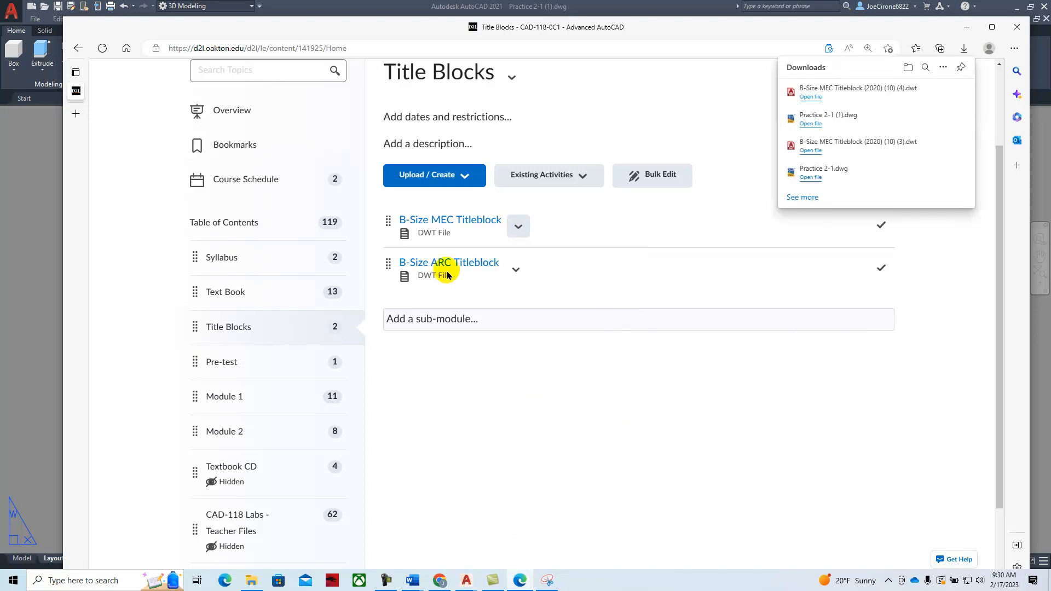
pyautogui.moveTo(410, 18); pyautogui.dragTo(1050, 22)
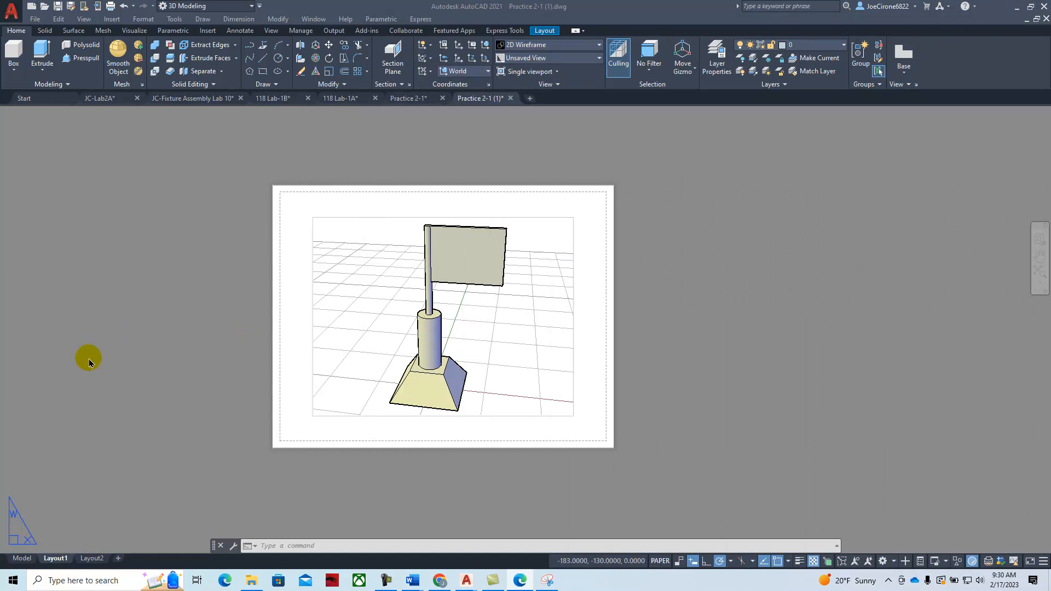
# Insert the B-Size MEC Title Block Page 1 layout from the template B-Size MEC Titleblock (2020) (10) (3) in Downloads.
pyautogui.rightClick(55, 560)
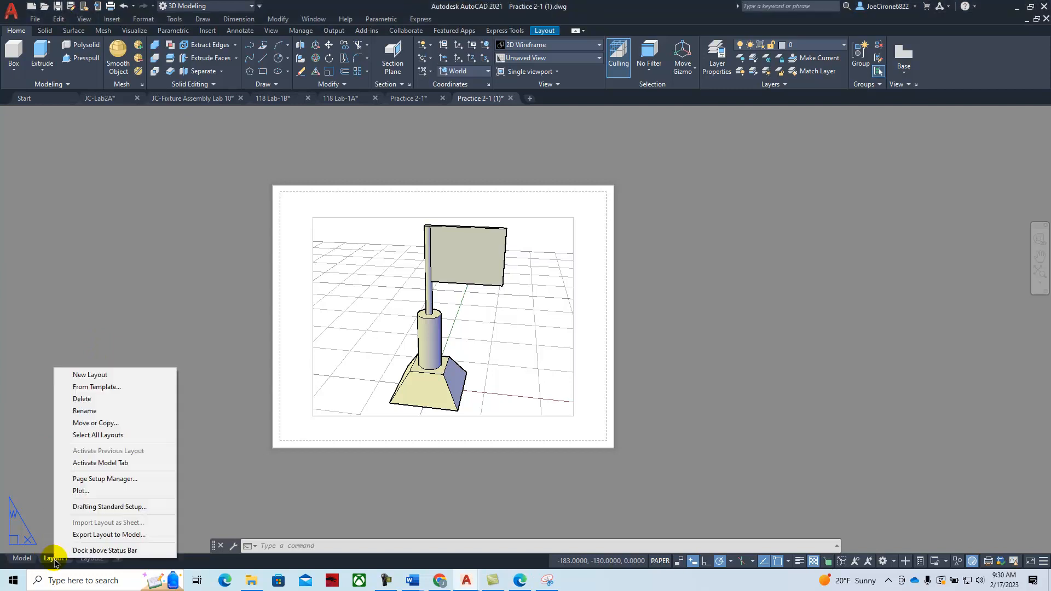
pyautogui.click(107, 388)
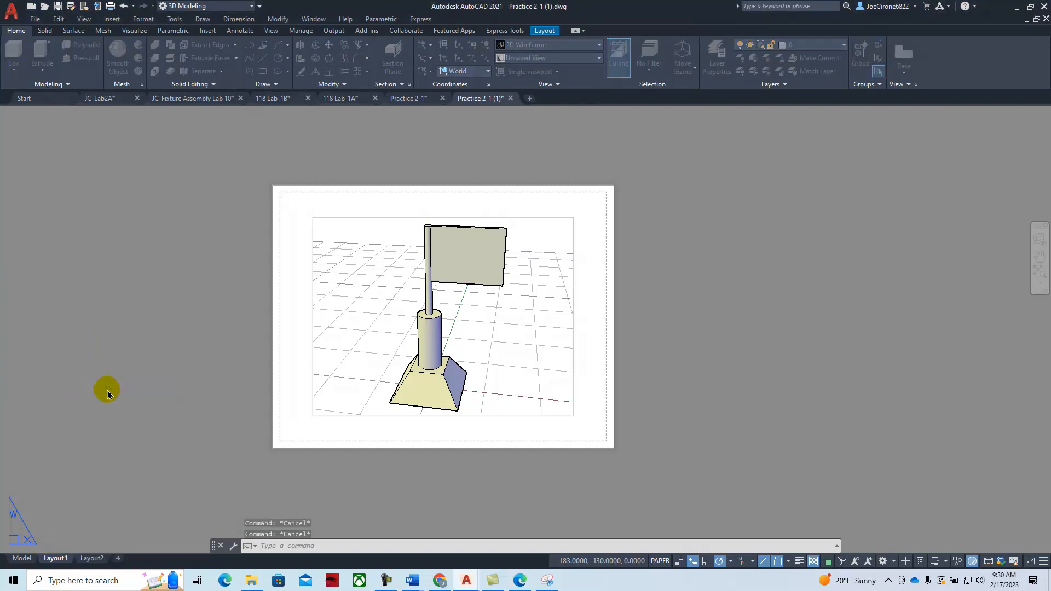
pyautogui.click(548, 170)
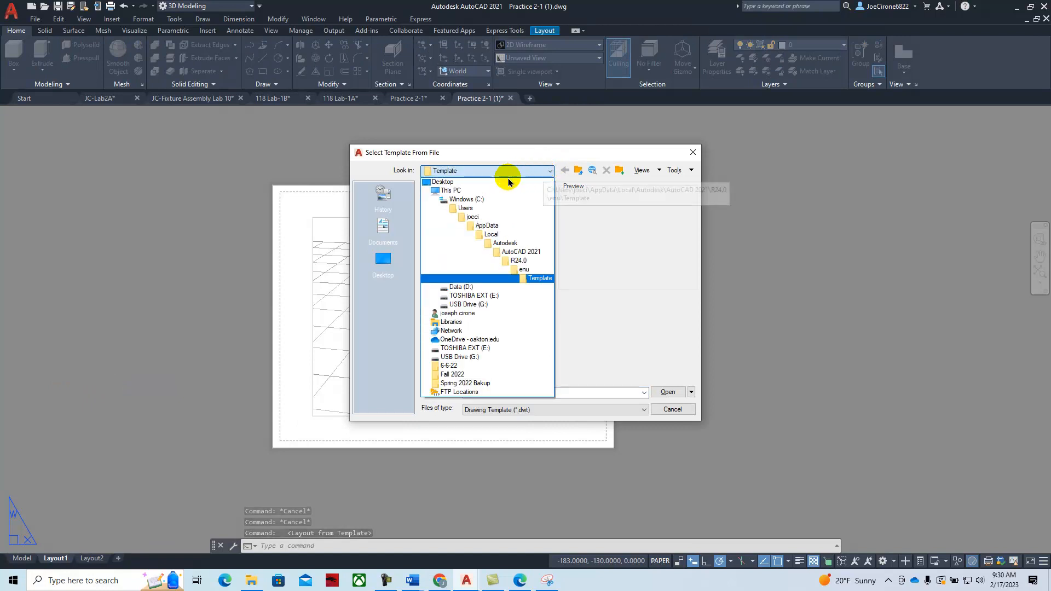
pyautogui.click(495, 182)
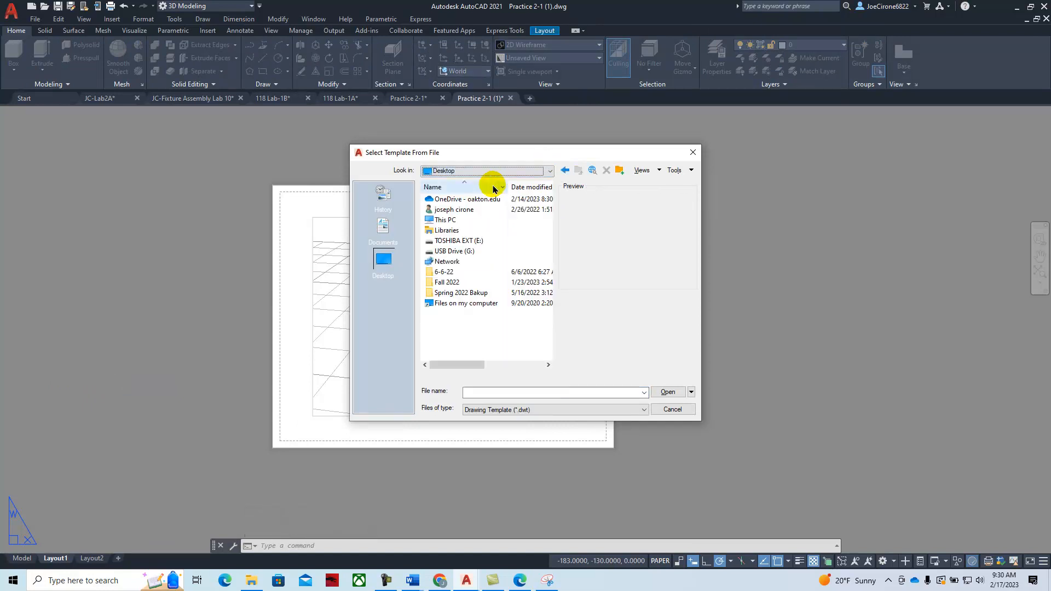
pyautogui.click(548, 171)
pyautogui.click(535, 191)
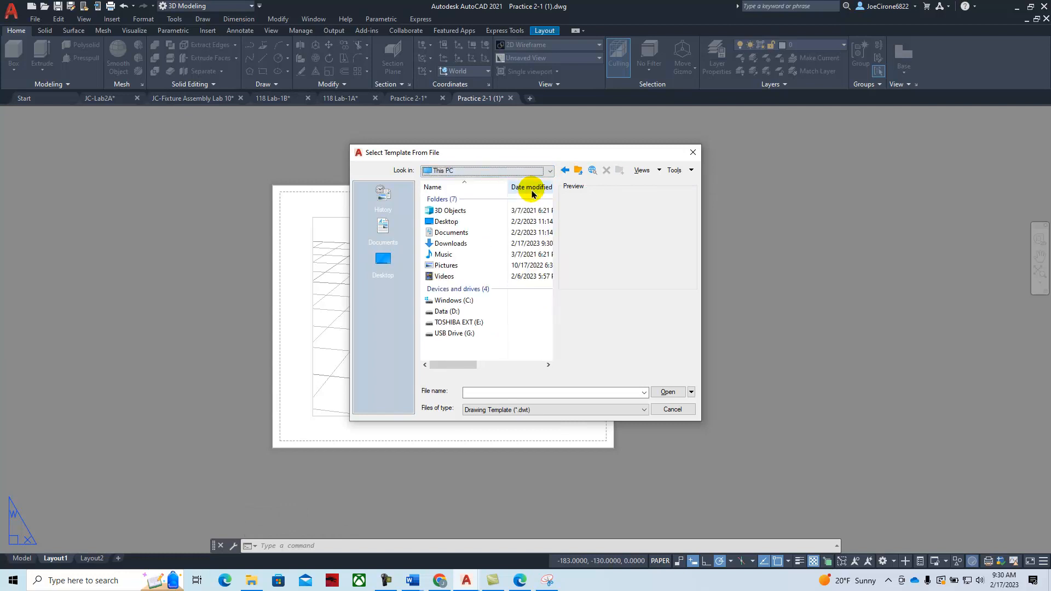
pyautogui.doubleClick(463, 244)
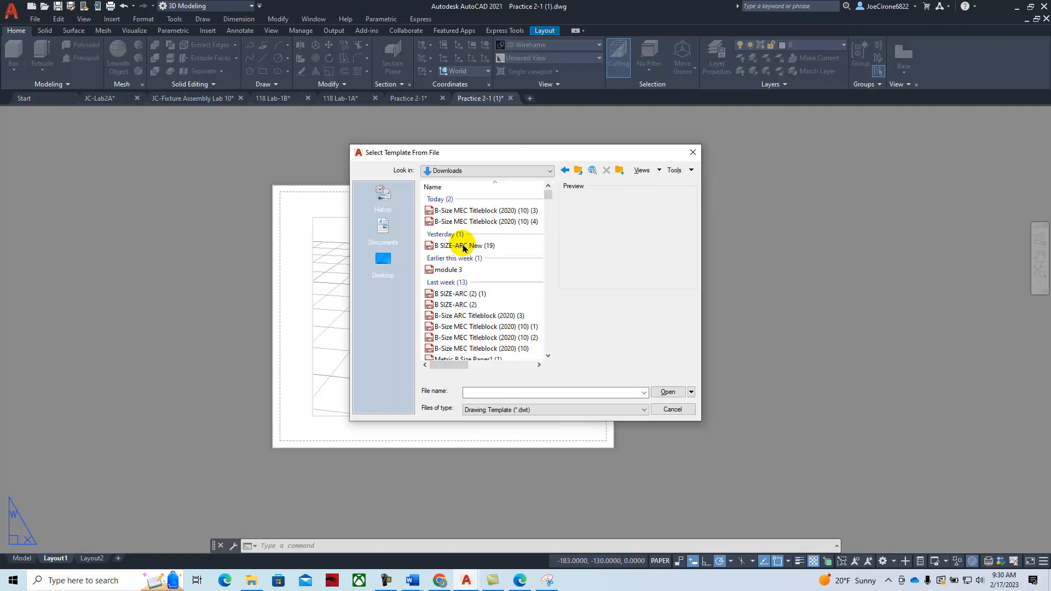
pyautogui.click(468, 211)
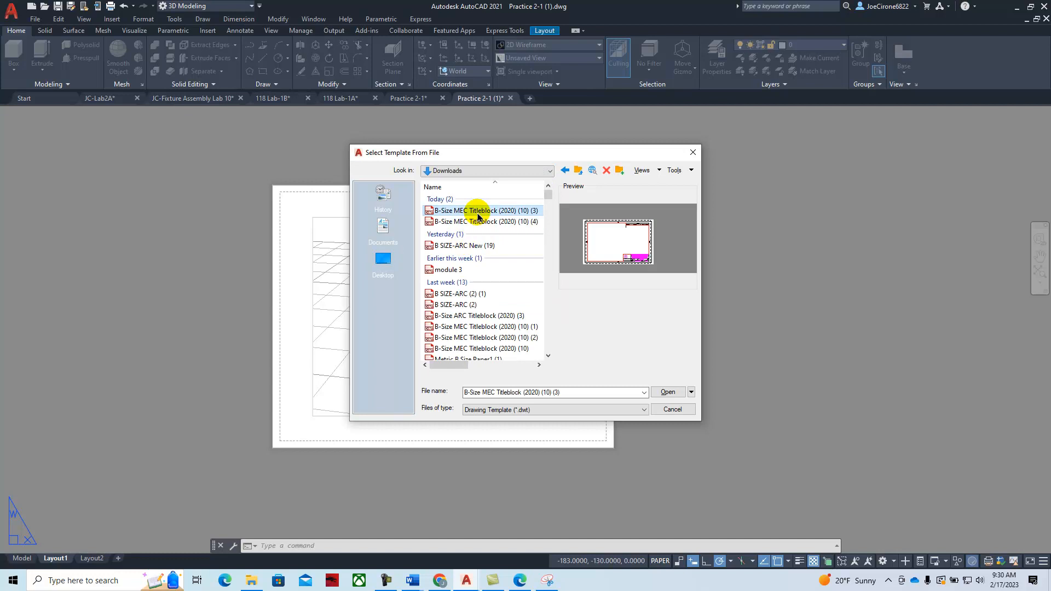
pyautogui.click(666, 393)
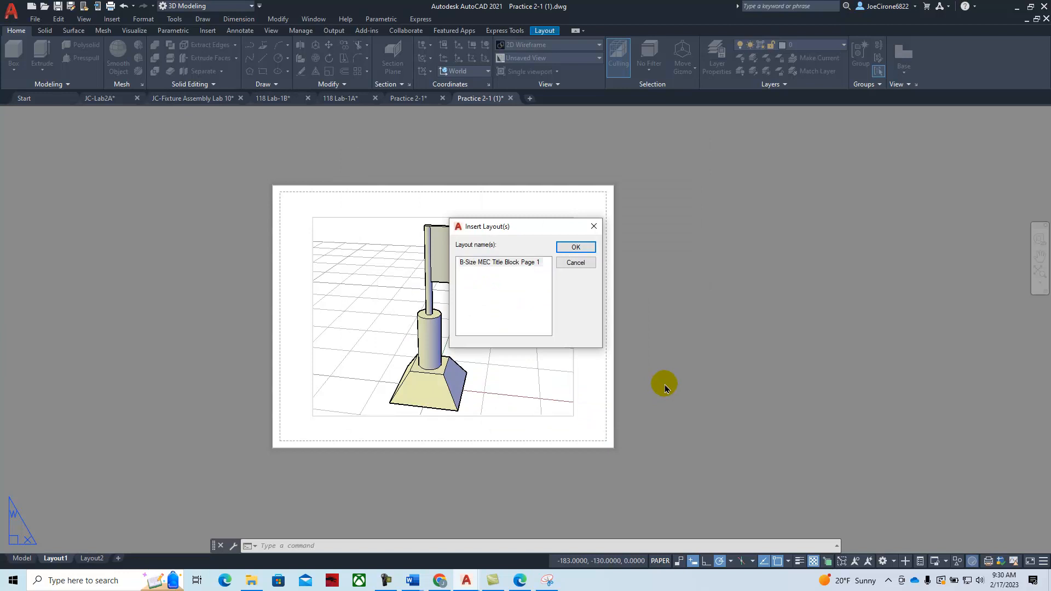
pyautogui.click(575, 246)
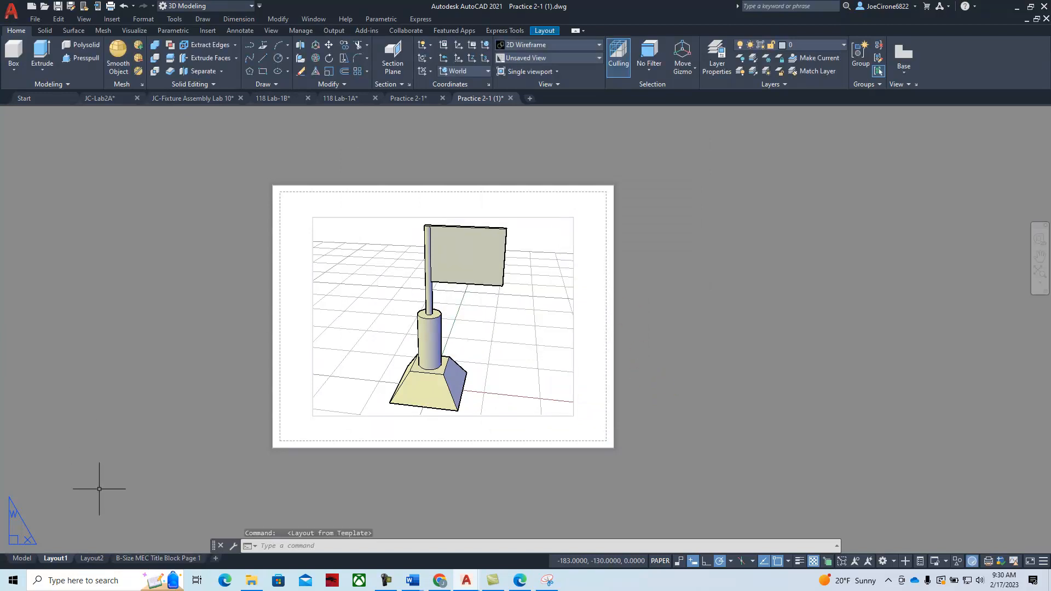
# Compare the inserted layout with Layout1 and Layout2, leaving B-Size MEC Title Block Page 1 active.
pyautogui.click(150, 560)
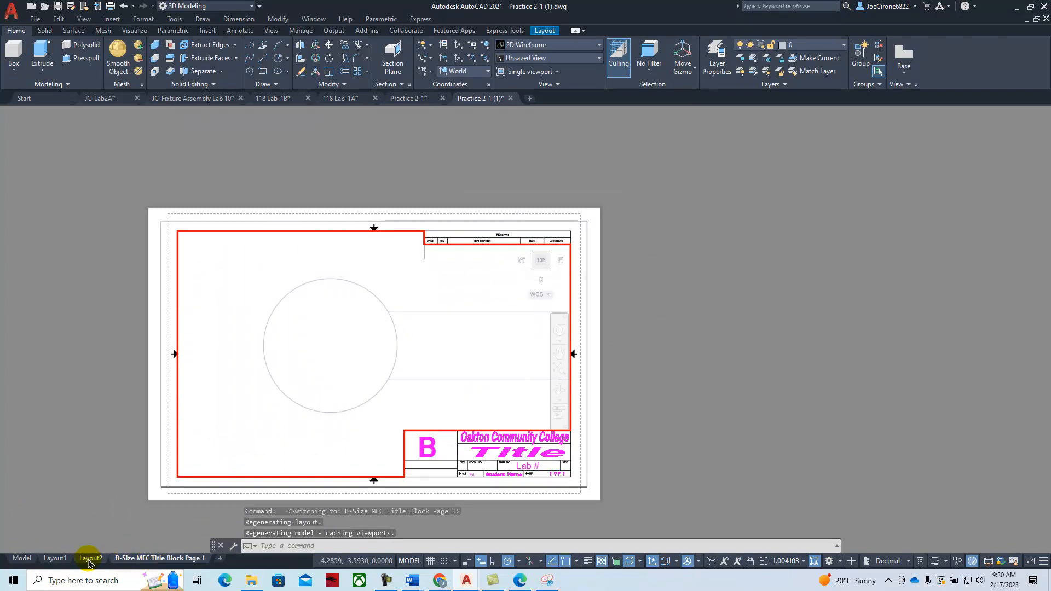
pyautogui.click(91, 559)
pyautogui.click(55, 560)
pyautogui.click(88, 559)
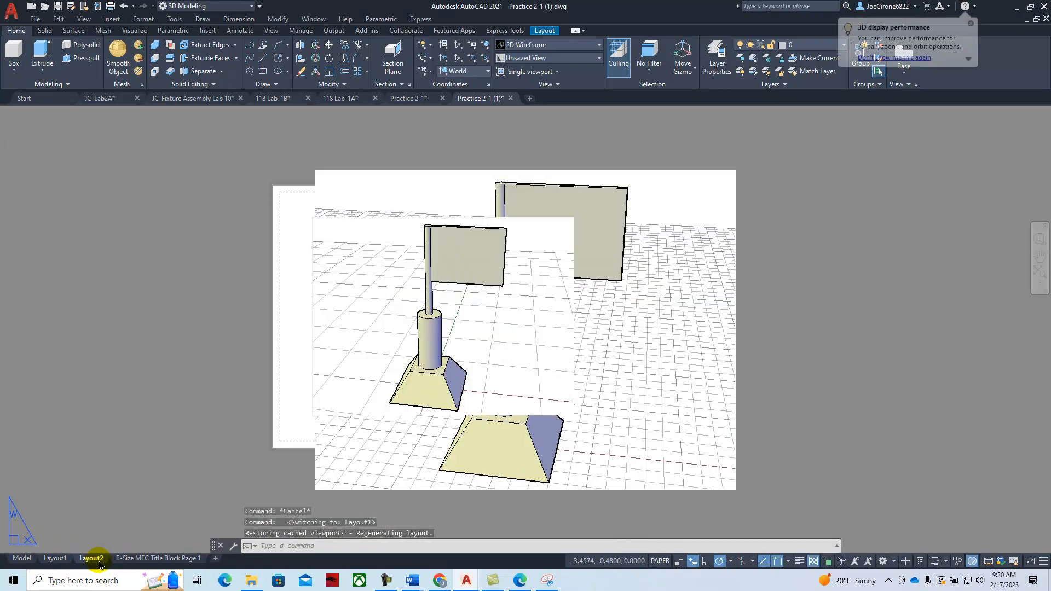
pyautogui.click(129, 560)
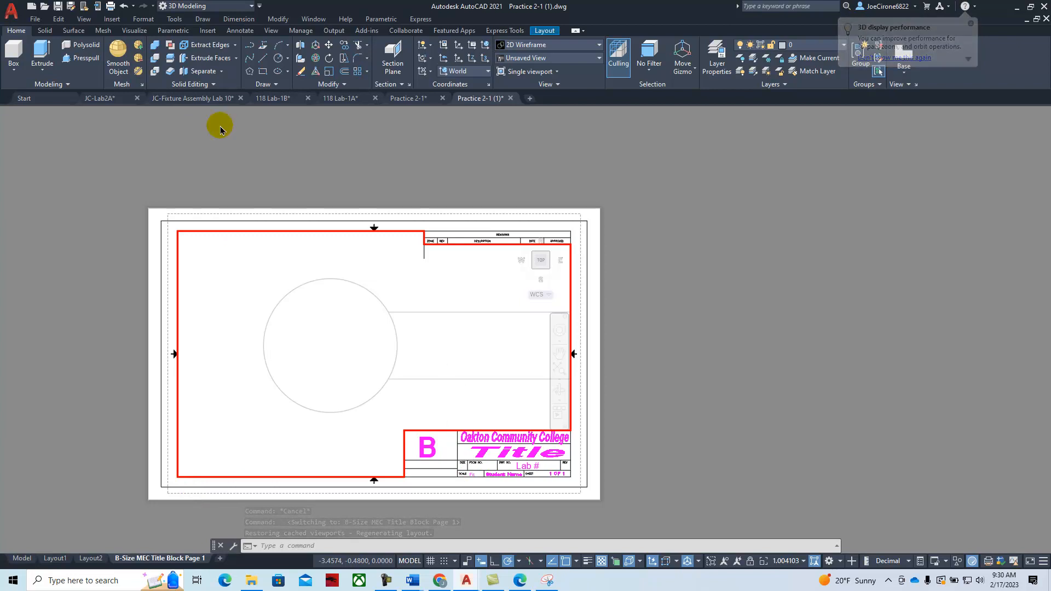
# Set the title block viewport to the SE Isometric view and fit the whole flag in the left half of the sheet.
pyautogui.click(84, 19)
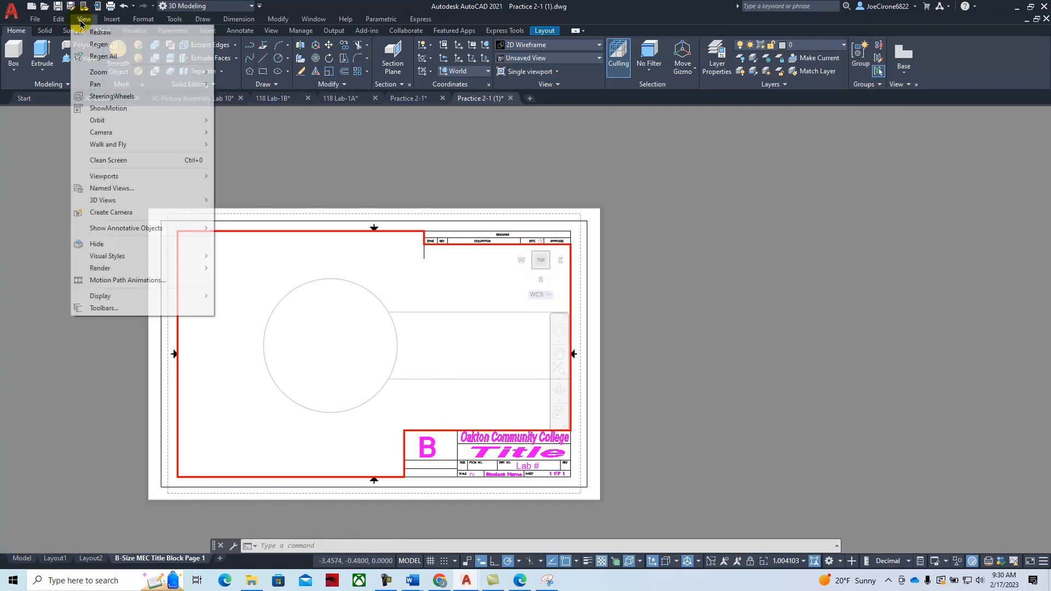
pyautogui.click(107, 201)
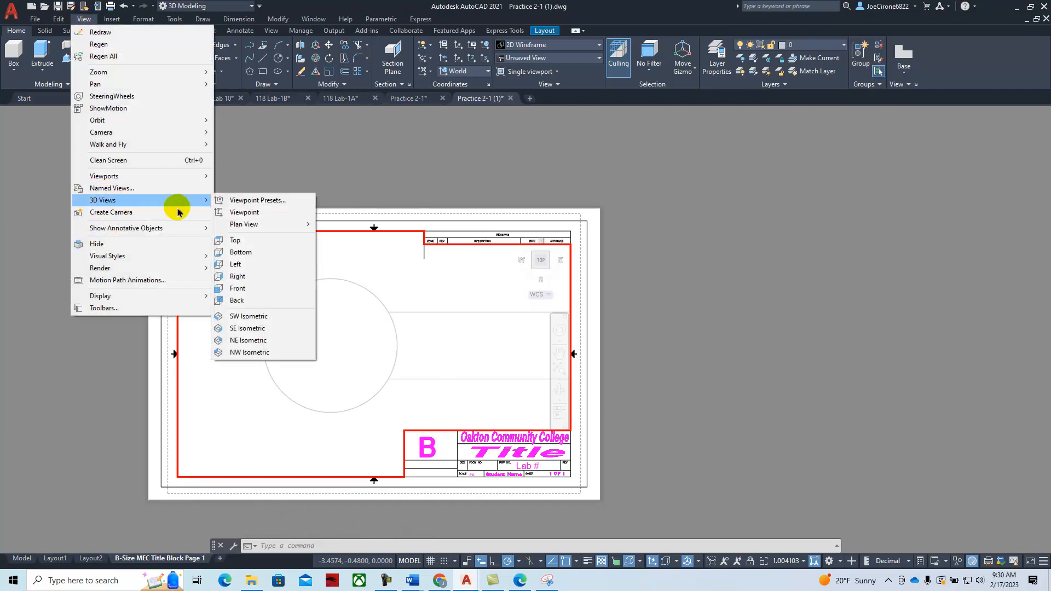
pyautogui.click(254, 329)
pyautogui.moveTo(438, 369); pyautogui.dragTo(343, 361, button='middle')
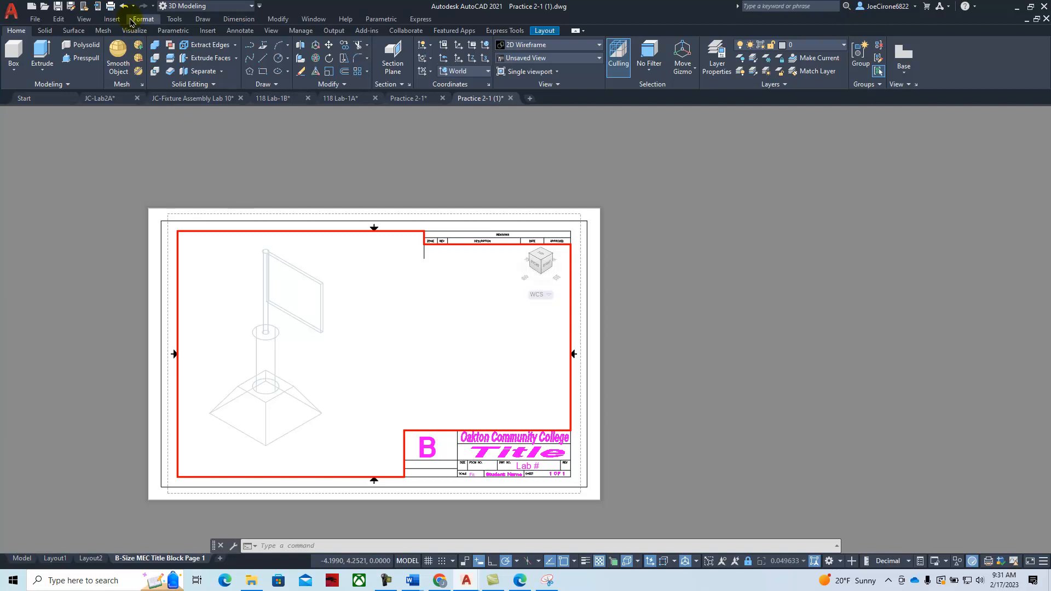
# Apply the Conceptual visual style to the flag's viewport.
pyautogui.click(82, 20)
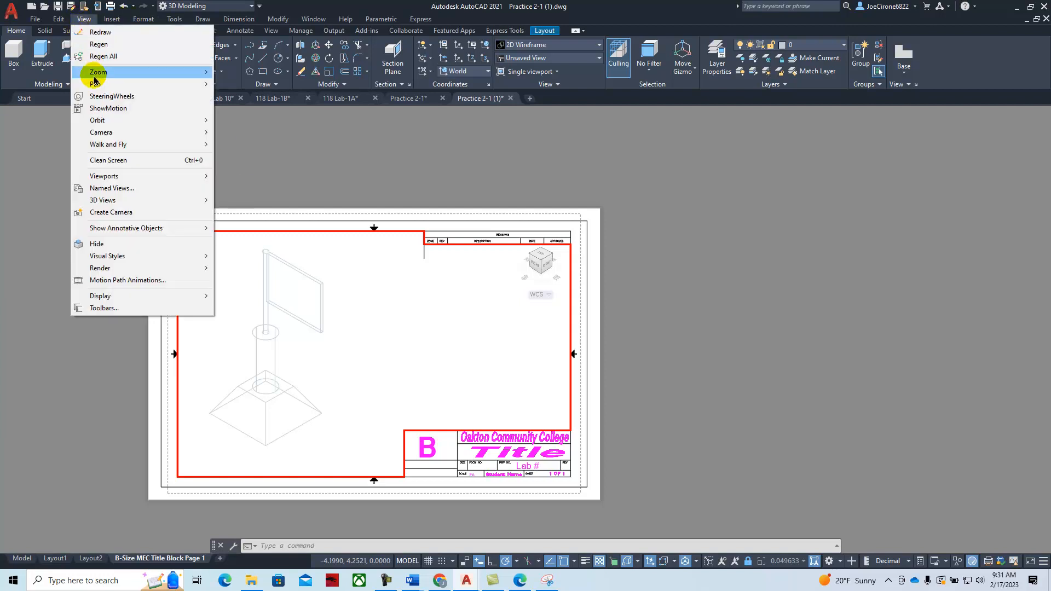
pyautogui.moveTo(113, 257)
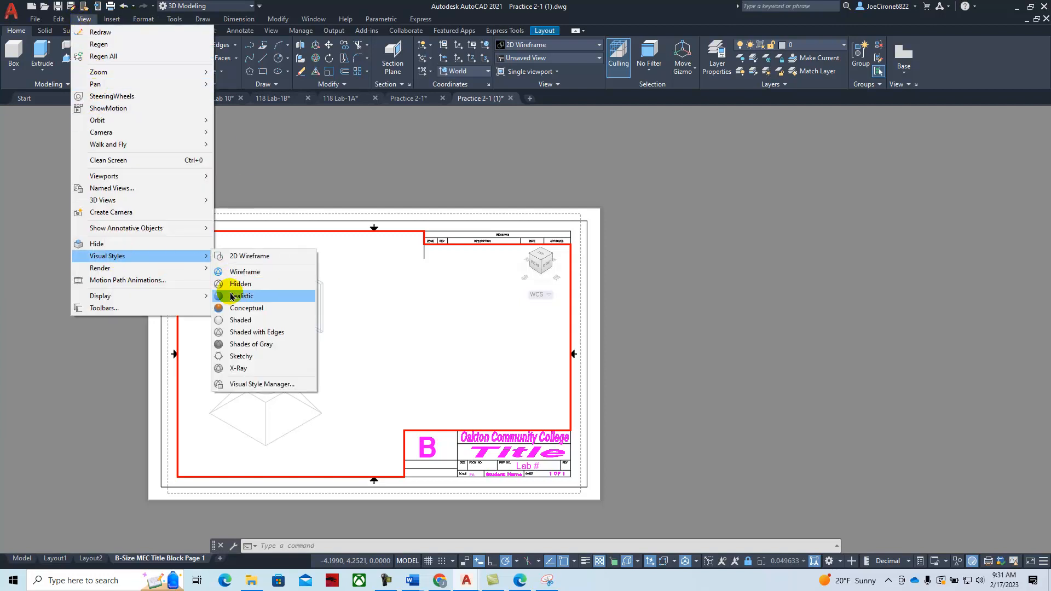
pyautogui.click(247, 309)
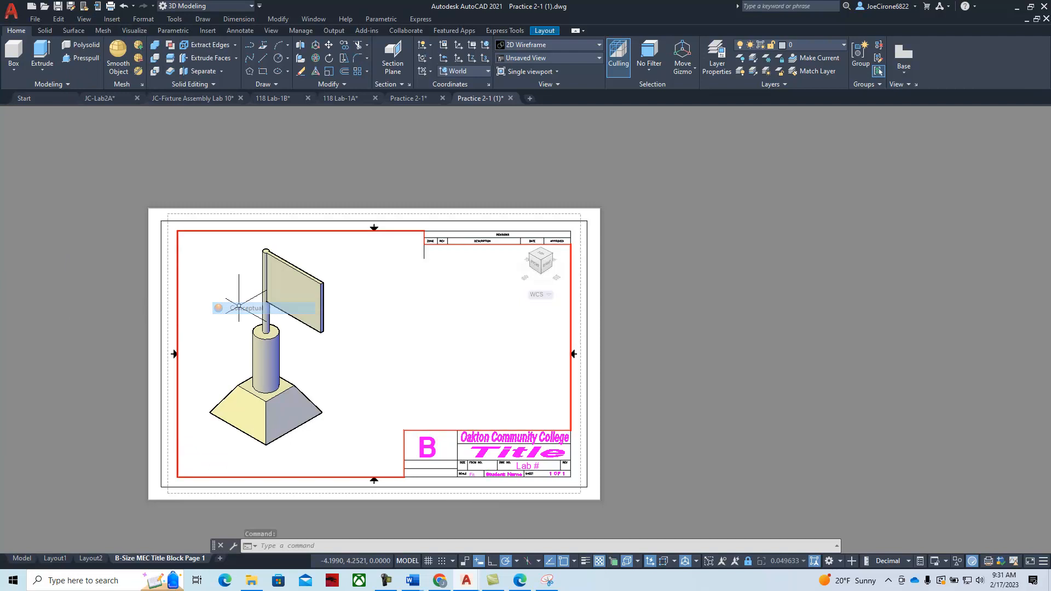
# Return to paper space and change the title block's Title text to Flag.
pyautogui.doubleClick(506, 462)
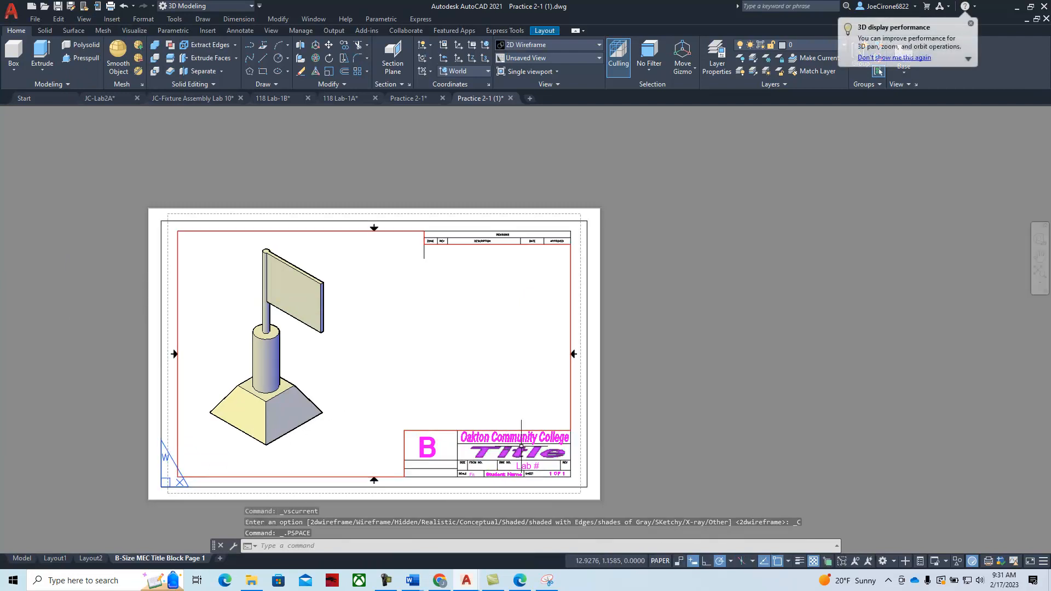
pyautogui.doubleClick(542, 443)
pyautogui.write('Flag')
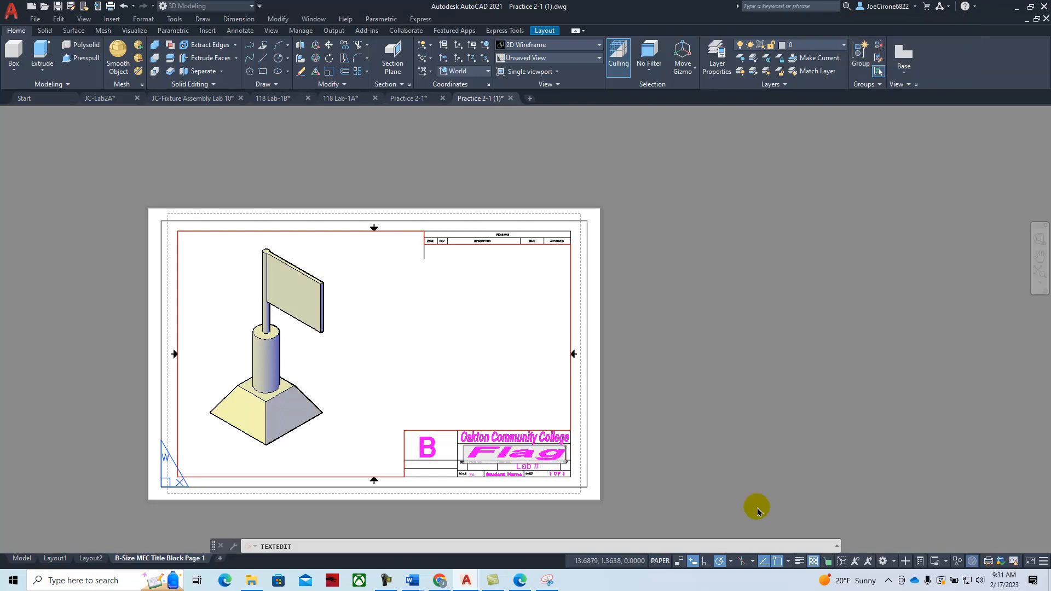
pyautogui.click(671, 435)
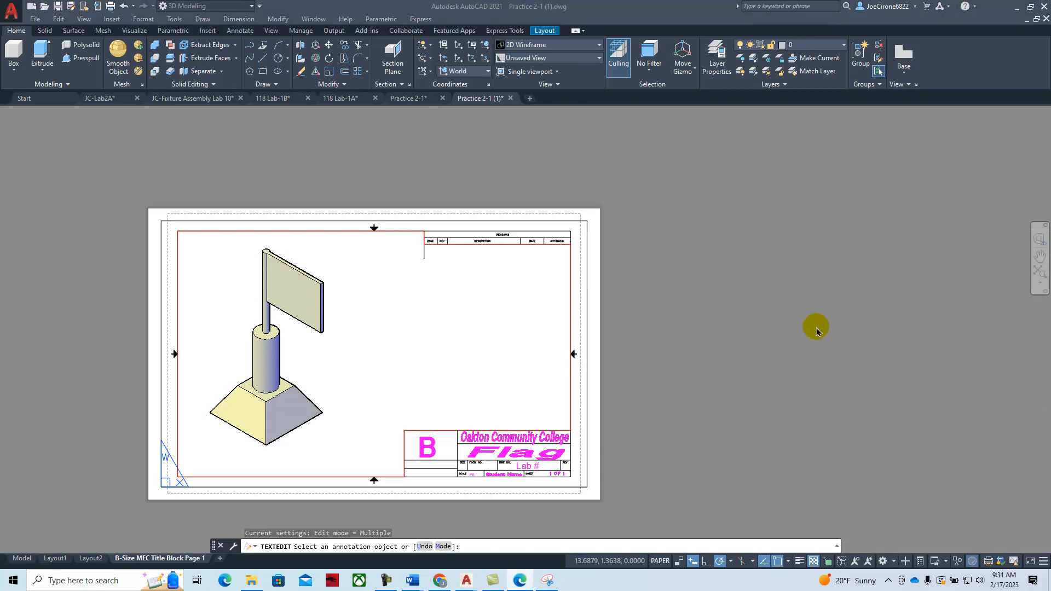
# Complete the drawing number in the title block as Lab #2-1 and end text editing.
pyautogui.scroll(3, 495, 480)
pyautogui.scroll(2, 564, 441)
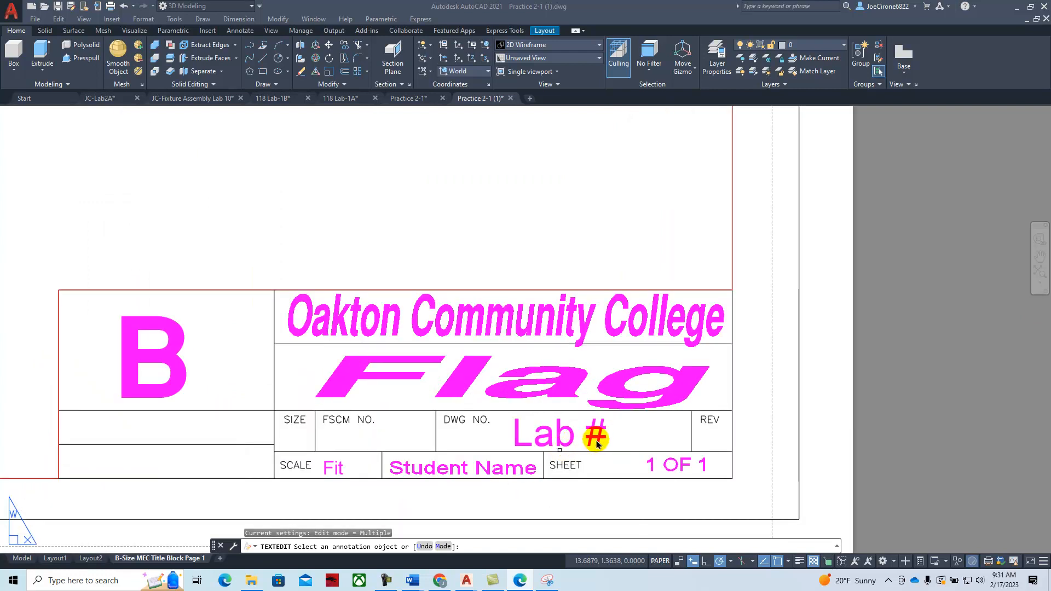
pyautogui.click(600, 437)
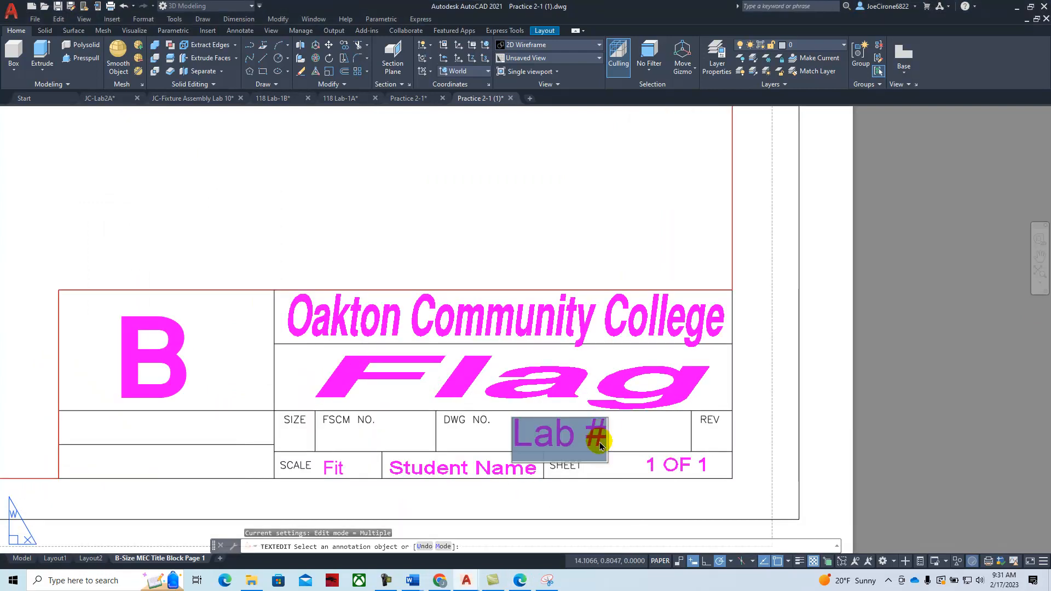
pyautogui.click(606, 448)
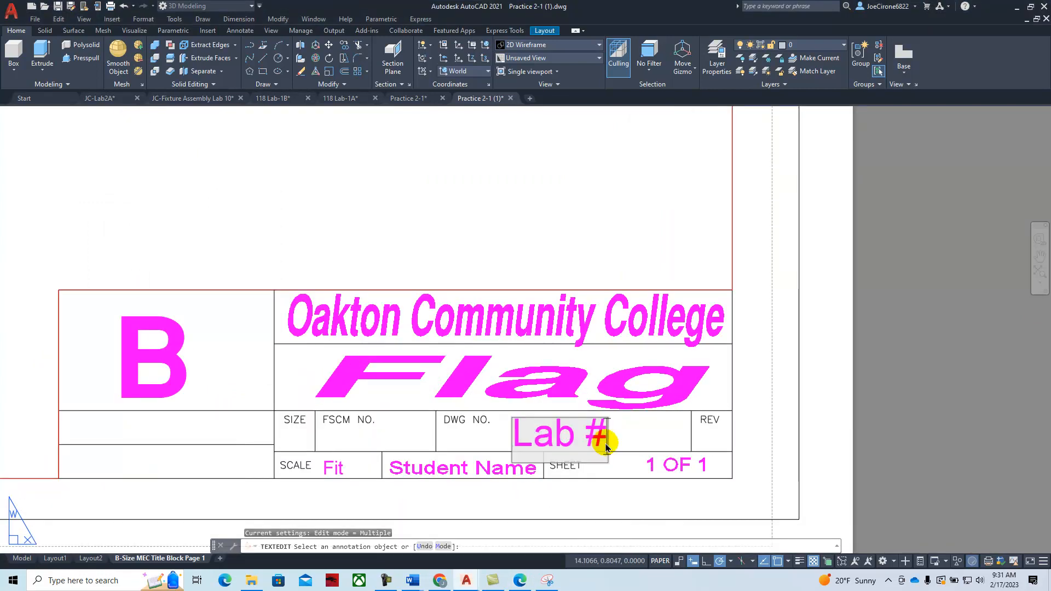
pyautogui.write('2-1')
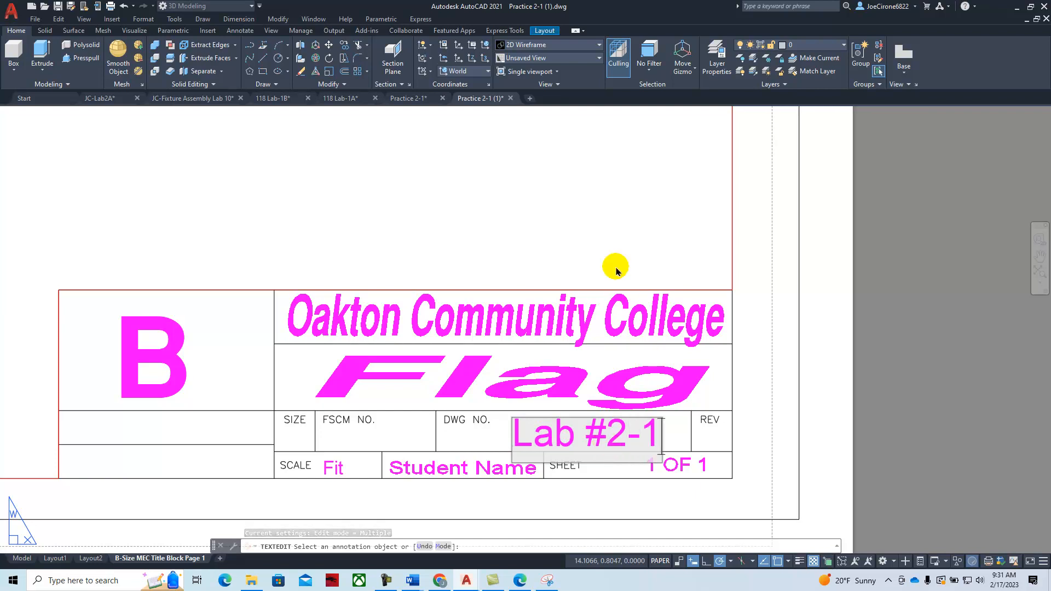
pyautogui.click(624, 304)
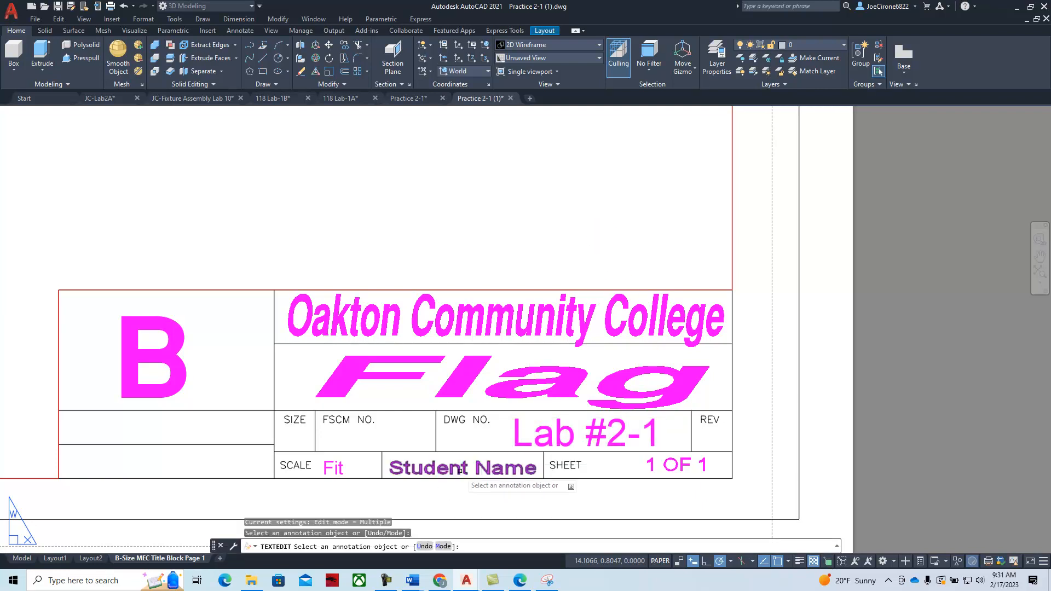
pyautogui.scroll(-6, 473, 370)
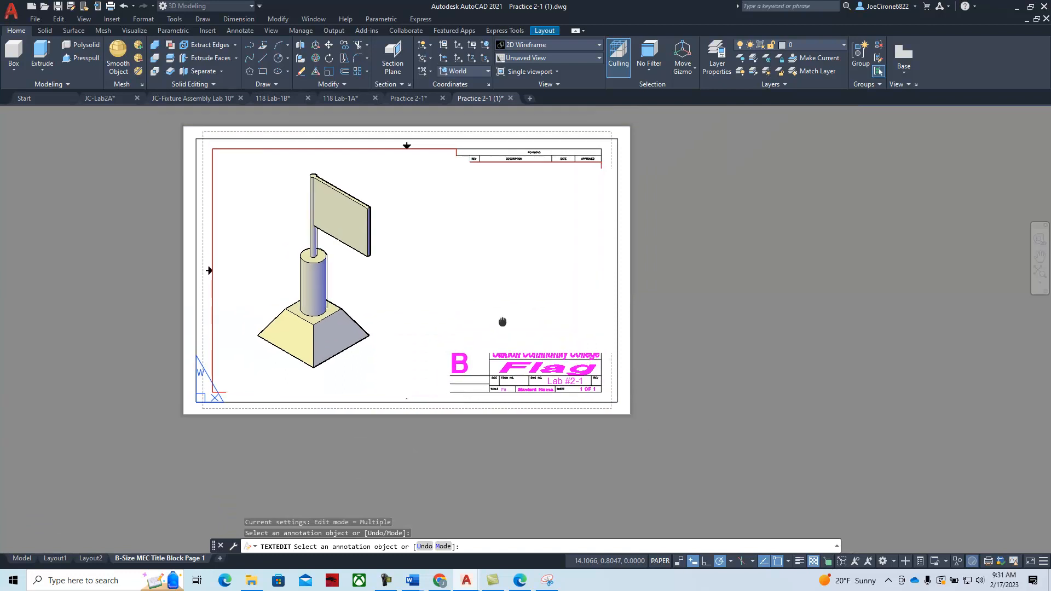
pyautogui.press('Escape')
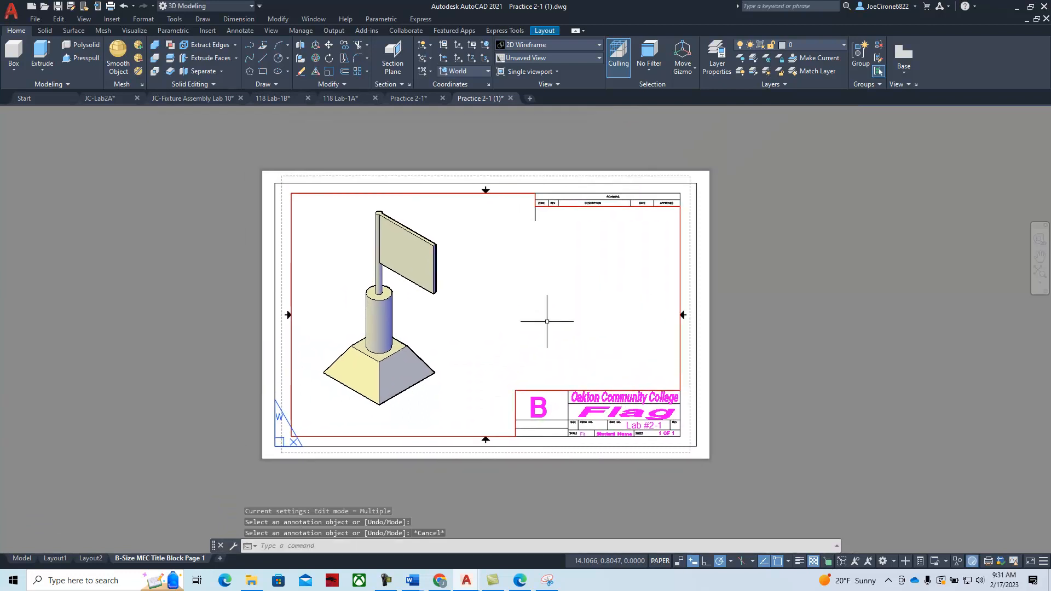
# Save the drawing in Downloads under the name JC-Practice 2-1.
pyautogui.click(36, 19)
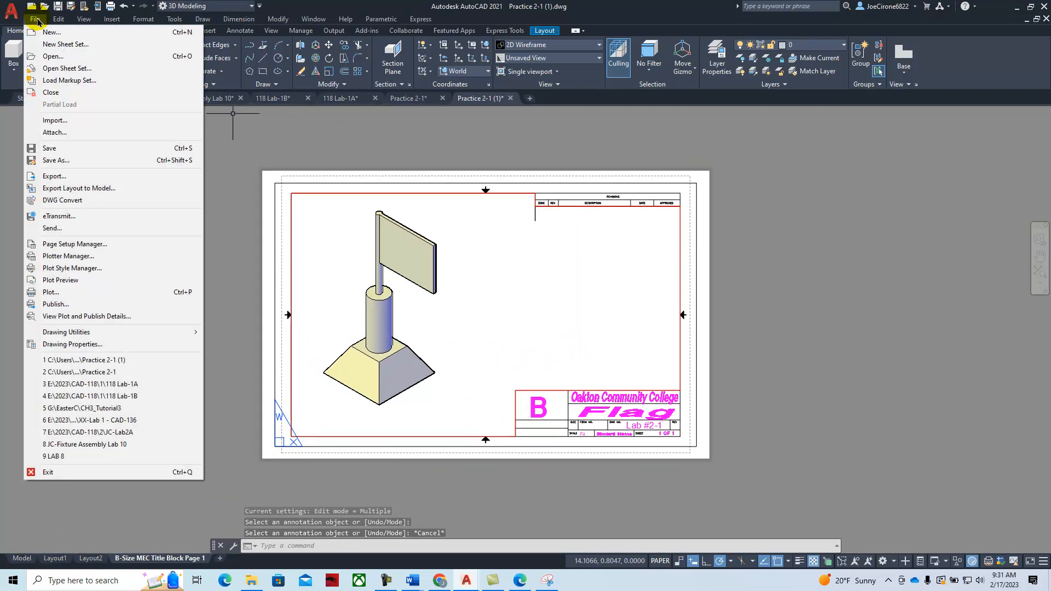
pyautogui.click(61, 159)
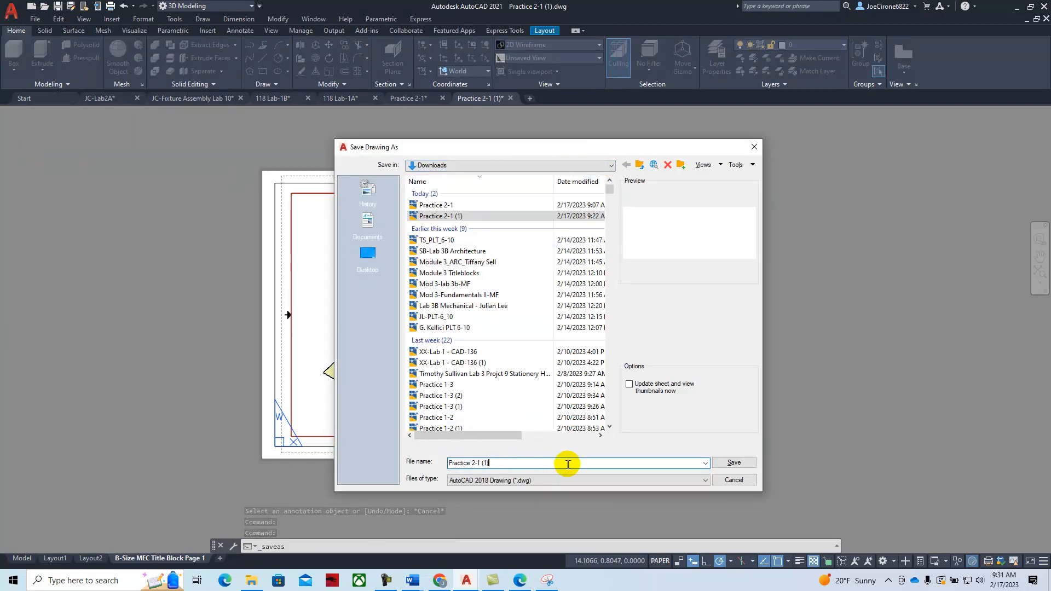
pyautogui.press('BackSpace')
pyautogui.press('BackSpace')
pyautogui.press('BackSpace')
pyautogui.press('BackSpace')
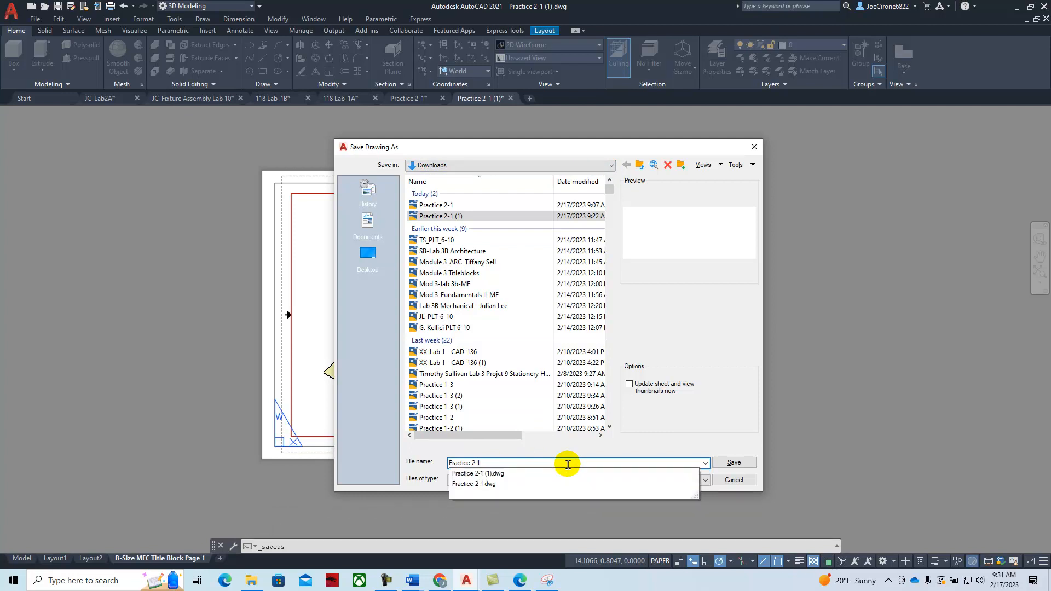
pyautogui.press('Home')
pyautogui.write('JC-')
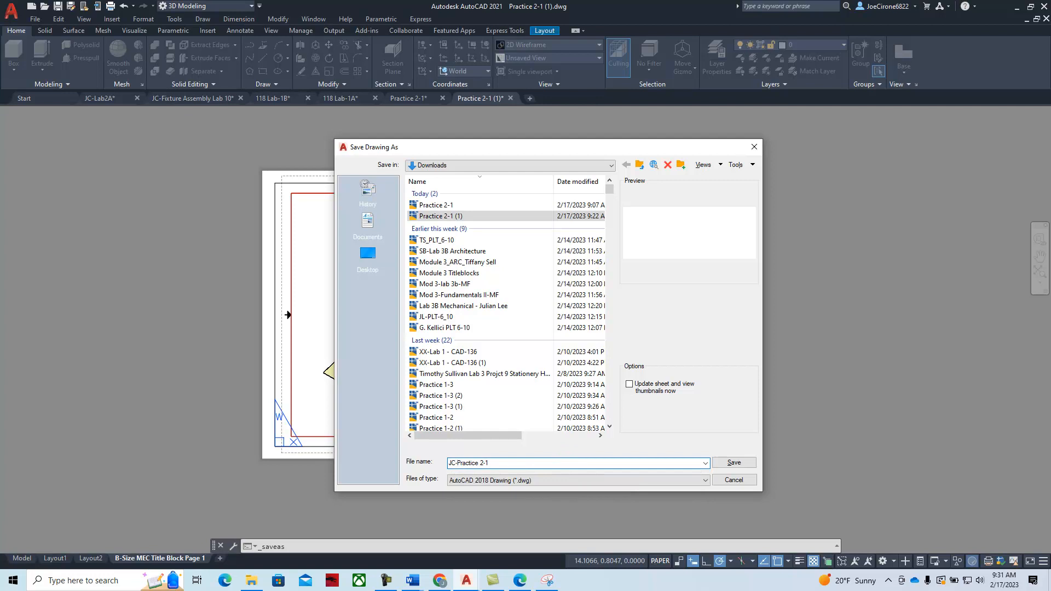
pyautogui.click(738, 464)
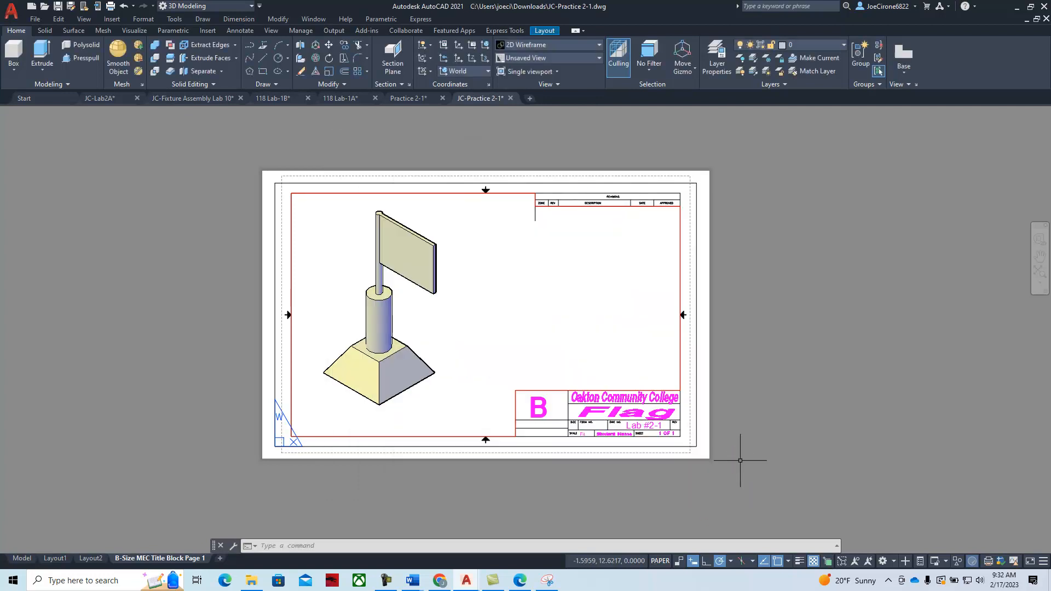